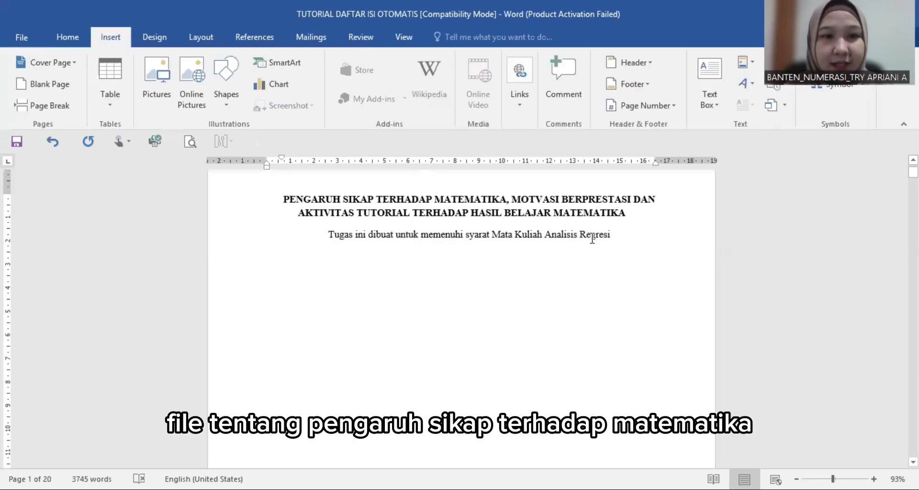
Step: Look through the report's cover page and the chapter pages that follow it
{"action": "scroll", "coordinate": [592, 239], "scroll_direction": "up", "scroll_amount": 1}
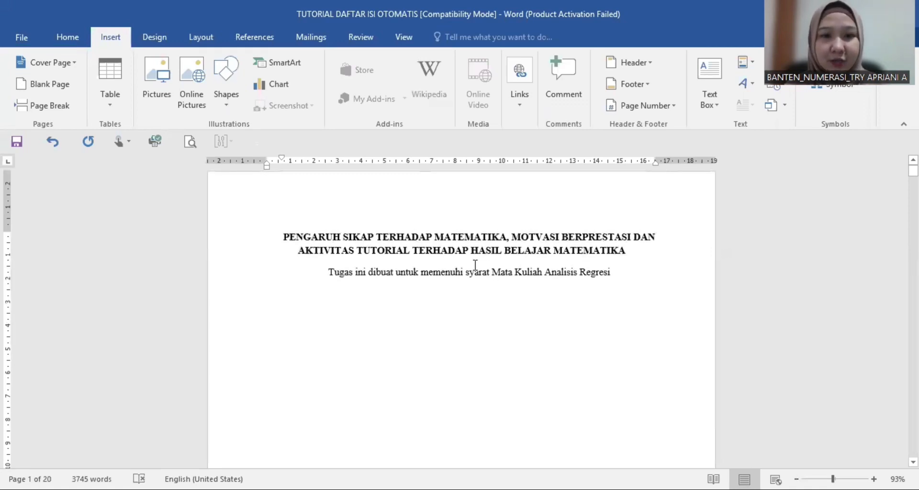
{"action": "scroll", "coordinate": [474, 258], "scroll_direction": "down", "scroll_amount": 4}
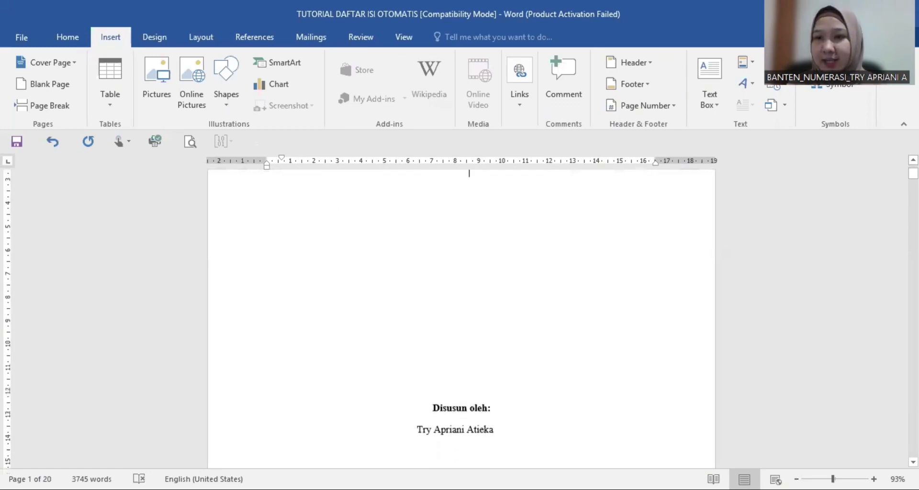
{"action": "mouse_move", "coordinate": [913, 174]}
{"action": "left_mouse_down"}
{"action": "mouse_move", "coordinate": [912, 294]}
{"action": "mouse_move", "coordinate": [913, 171]}
{"action": "left_mouse_up"}
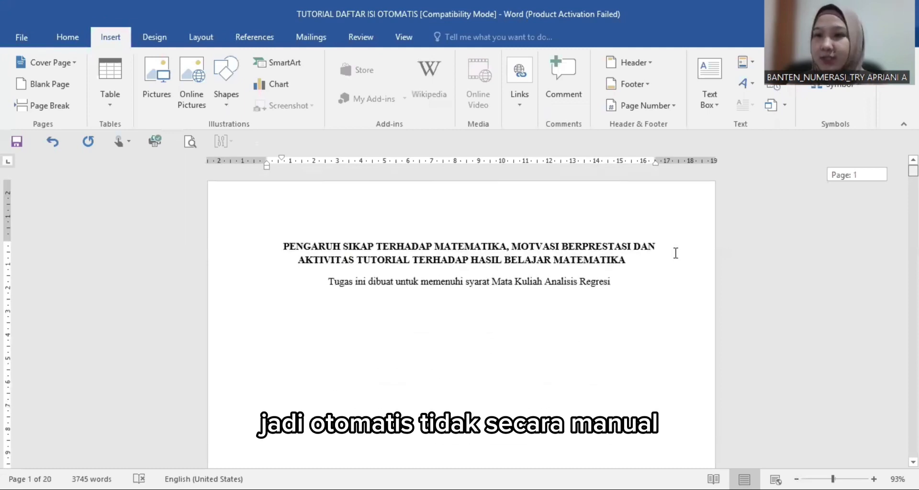
{"action": "scroll", "coordinate": [675, 252], "scroll_direction": "down", "scroll_amount": 15}
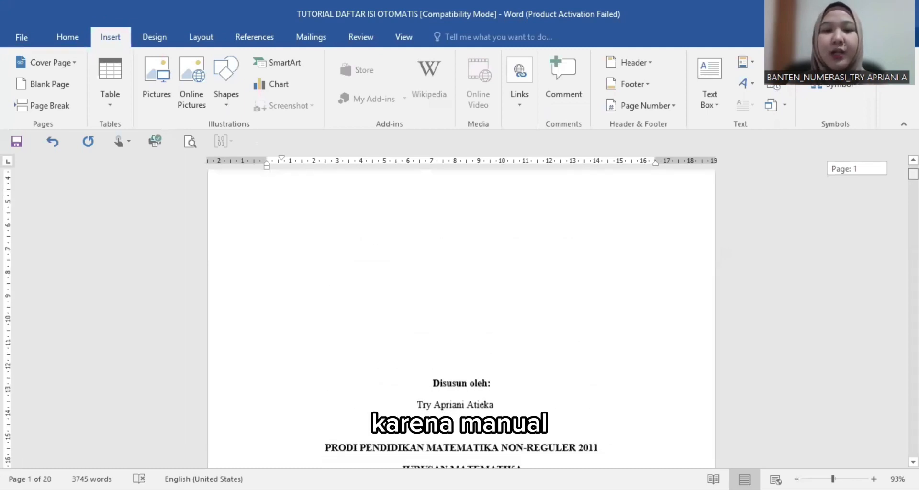
{"action": "scroll", "coordinate": [461, 315], "scroll_direction": "down", "scroll_amount": 15}
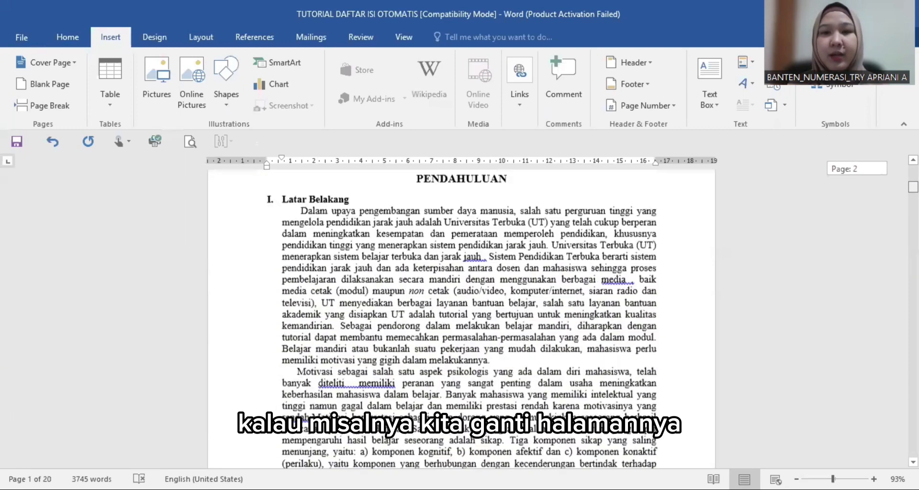
{"action": "scroll", "coordinate": [461, 316], "scroll_direction": "down", "scroll_amount": 5}
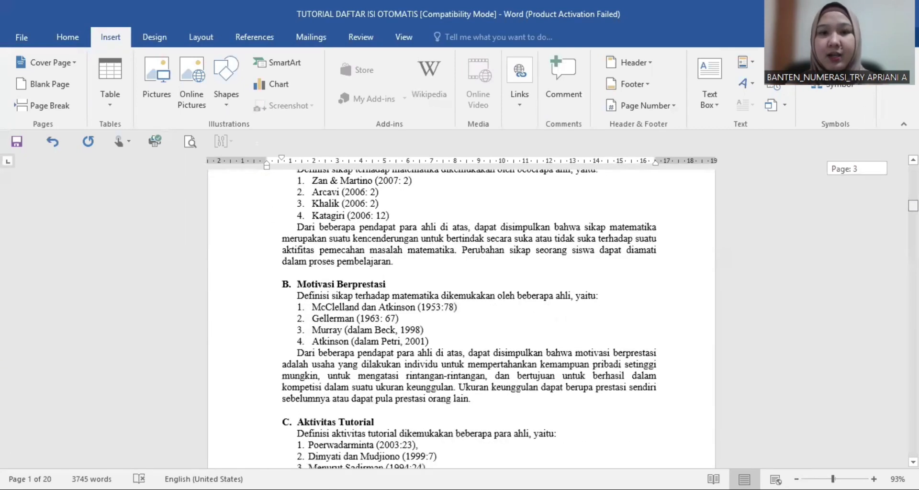
{"action": "scroll", "coordinate": [462, 316], "scroll_direction": "up", "scroll_amount": 20}
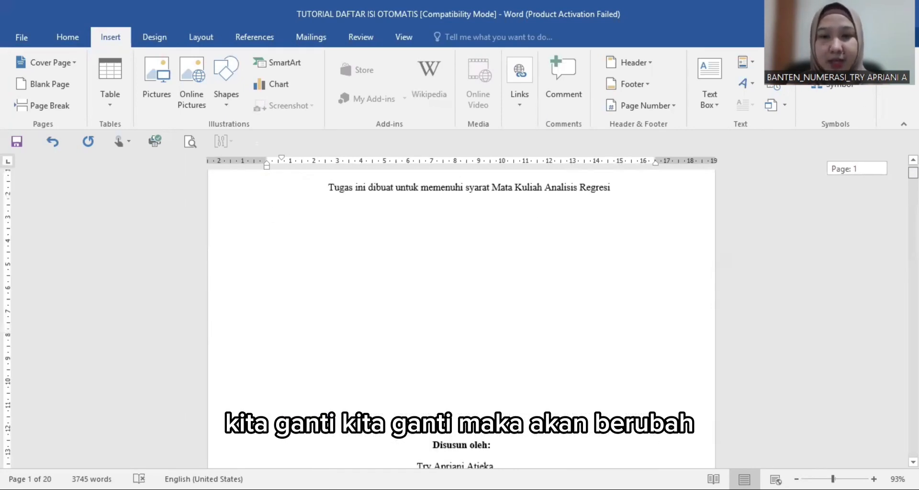
{"action": "scroll", "coordinate": [461, 316], "scroll_direction": "down", "scroll_amount": 20}
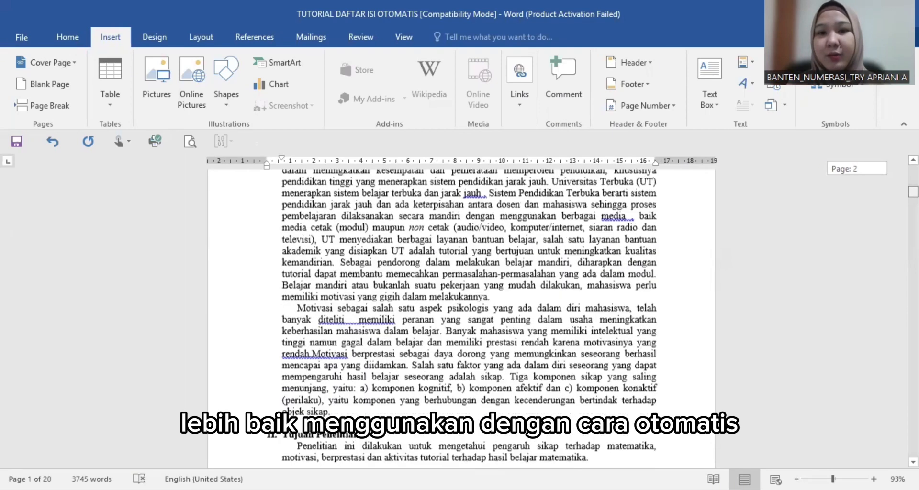
{"action": "scroll", "coordinate": [461, 316], "scroll_direction": "down", "scroll_amount": 8}
{"action": "scroll", "coordinate": [461, 315], "scroll_direction": "up", "scroll_amount": 15}
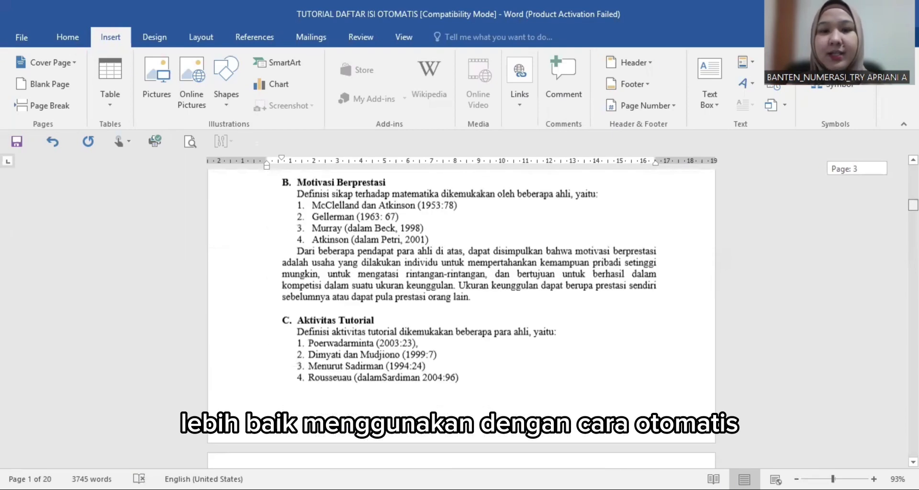
{"action": "scroll", "coordinate": [461, 316], "scroll_direction": "up", "scroll_amount": 15}
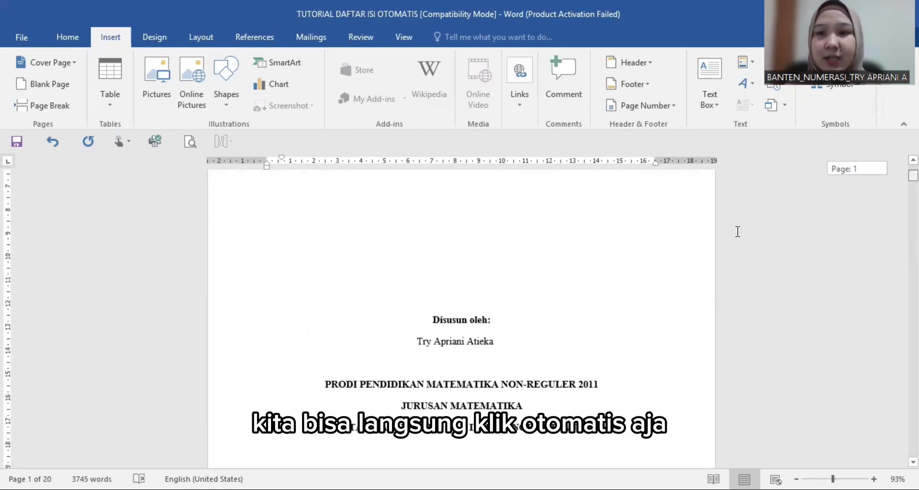
{"action": "mouse_move", "coordinate": [913, 176]}
{"action": "left_mouse_down"}
{"action": "mouse_move", "coordinate": [913, 184]}
{"action": "mouse_move", "coordinate": [913, 170]}
{"action": "left_mouse_up"}
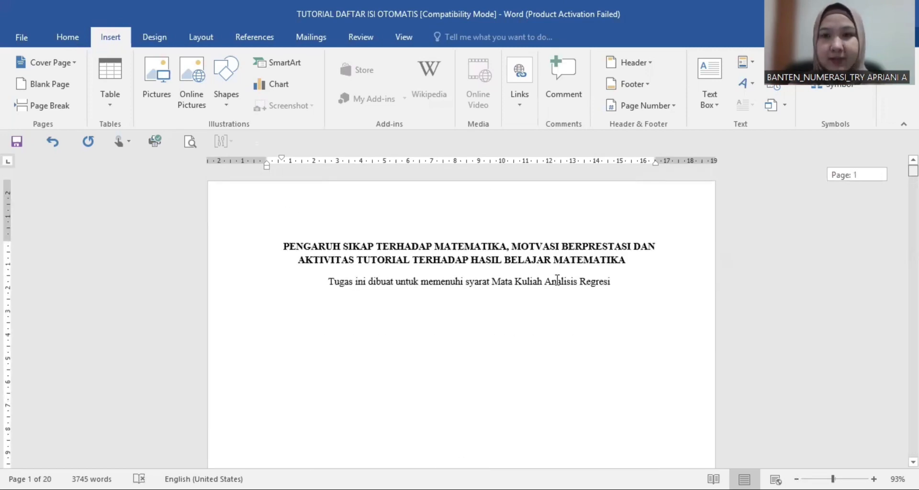
Step: Insert a page break after the line FAKULTAS MATEMATIKA DAN ILMU PENGETAHUAN ALAM on the cover page
{"action": "mouse_move", "coordinate": [913, 170]}
{"action": "left_mouse_down"}
{"action": "mouse_move", "coordinate": [913, 203]}
{"action": "mouse_move", "coordinate": [913, 171]}
{"action": "mouse_move", "coordinate": [912, 183]}
{"action": "left_mouse_up"}
{"action": "left_click", "coordinate": [501, 315]}
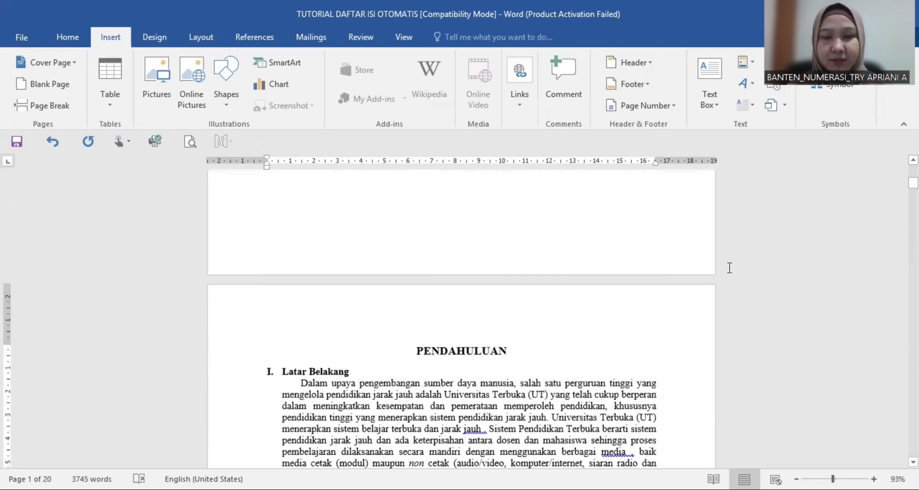
{"action": "left_click", "coordinate": [634, 248]}
{"action": "scroll", "coordinate": [641, 249], "scroll_direction": "up", "scroll_amount": 4}
{"action": "left_click", "coordinate": [655, 253]}
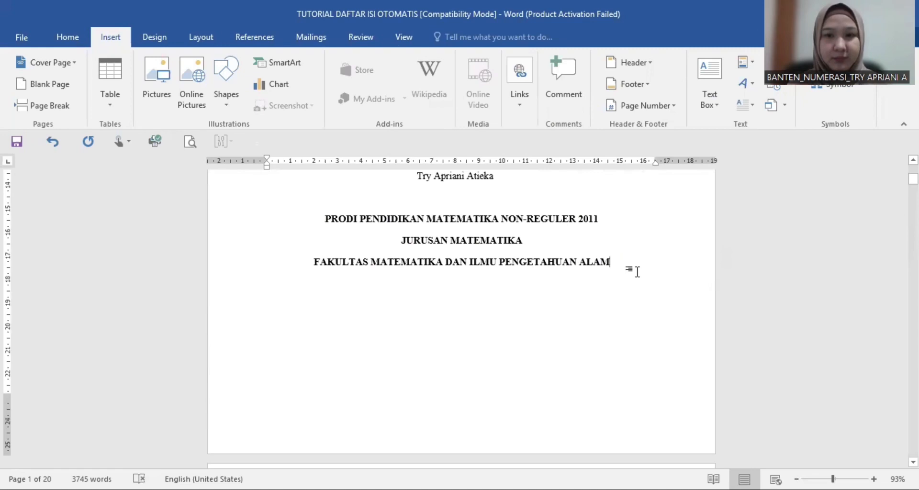
{"action": "left_click", "coordinate": [43, 105]}
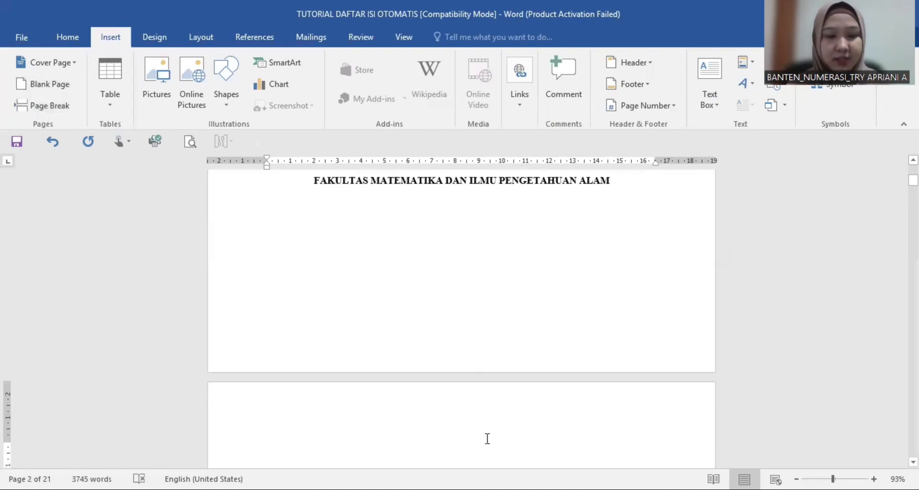
Step: Enter the title DAFTAR ISI on the new page and start a new line below it
{"action": "type", "text": "DAF"}
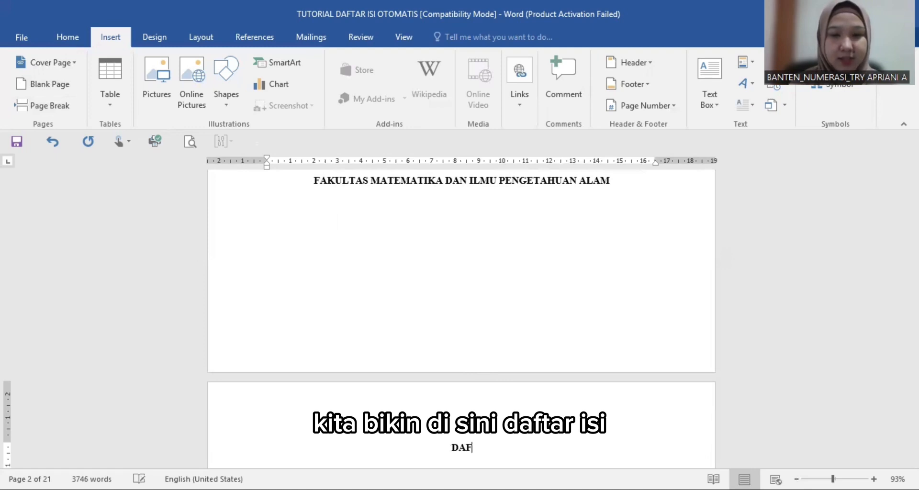
{"action": "type", "text": "TAR ISI"}
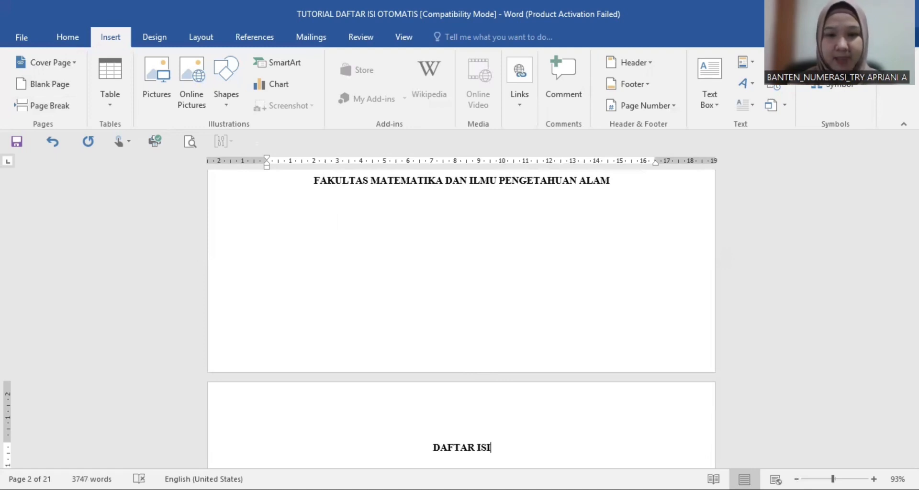
{"action": "key", "text": "Return"}
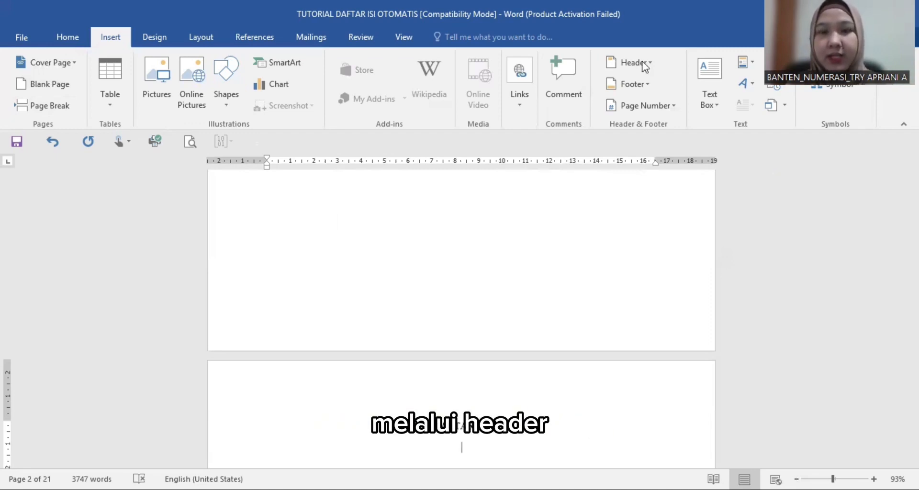
{"action": "scroll", "coordinate": [643, 66], "scroll_direction": "up", "scroll_amount": 1}
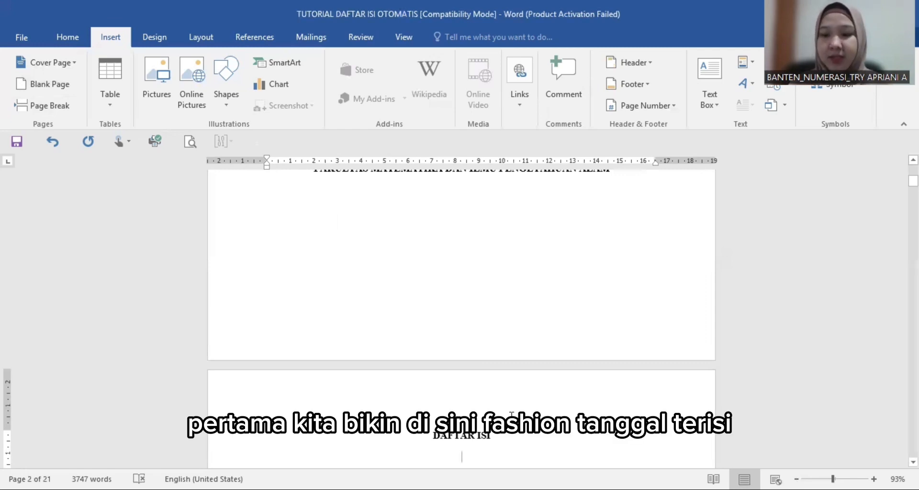
{"action": "scroll", "coordinate": [511, 414], "scroll_direction": "down", "scroll_amount": 1}
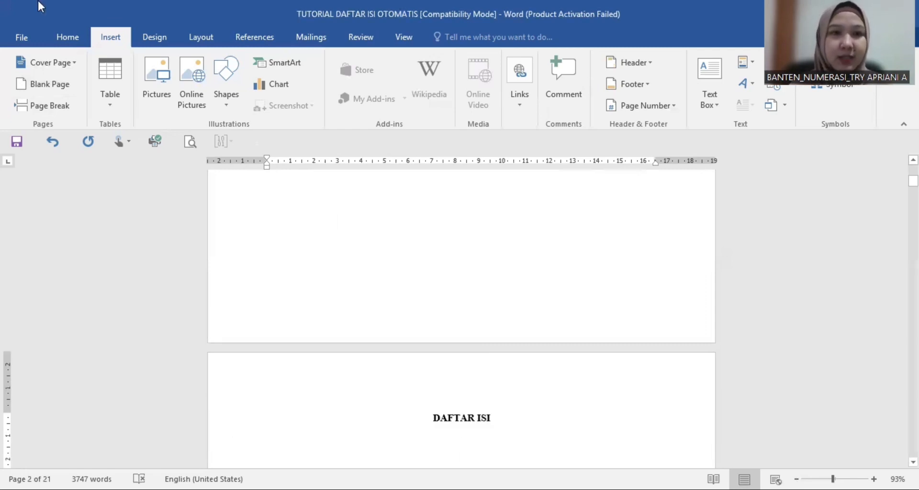
{"action": "left_click", "coordinate": [204, 38]}
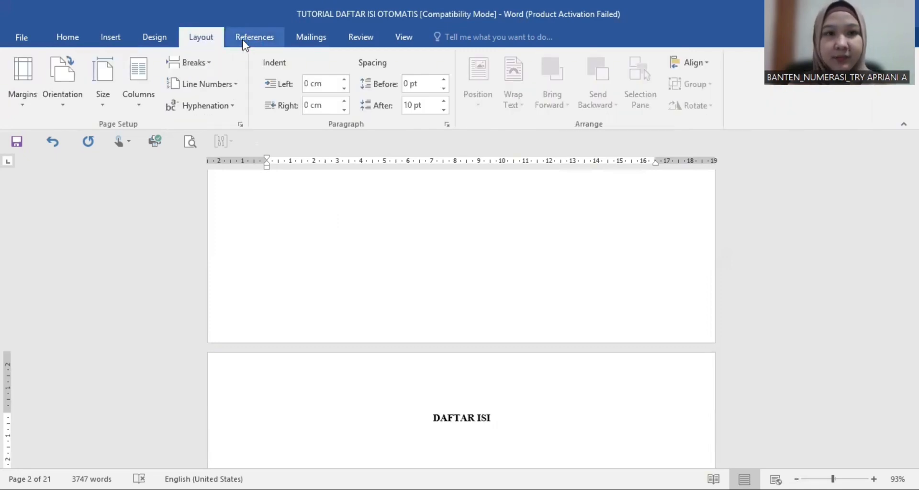
{"action": "left_click", "coordinate": [108, 39]}
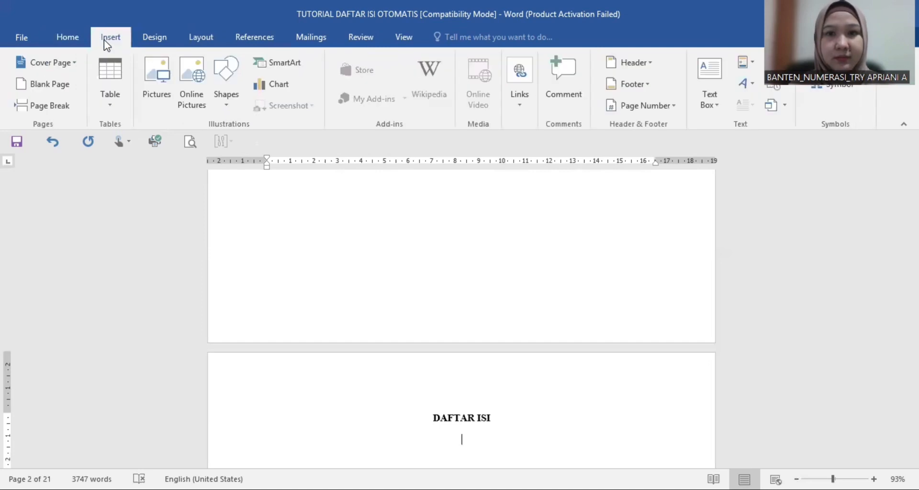
Step: Apply the Heading 1 style to the PENDAHULUAN chapter title
{"action": "left_click", "coordinate": [66, 40]}
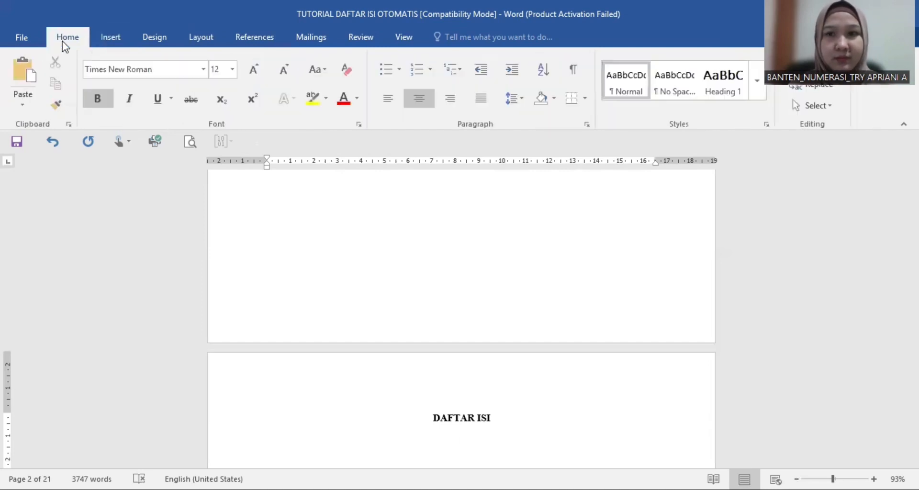
{"action": "scroll", "coordinate": [512, 379], "scroll_direction": "down", "scroll_amount": 2}
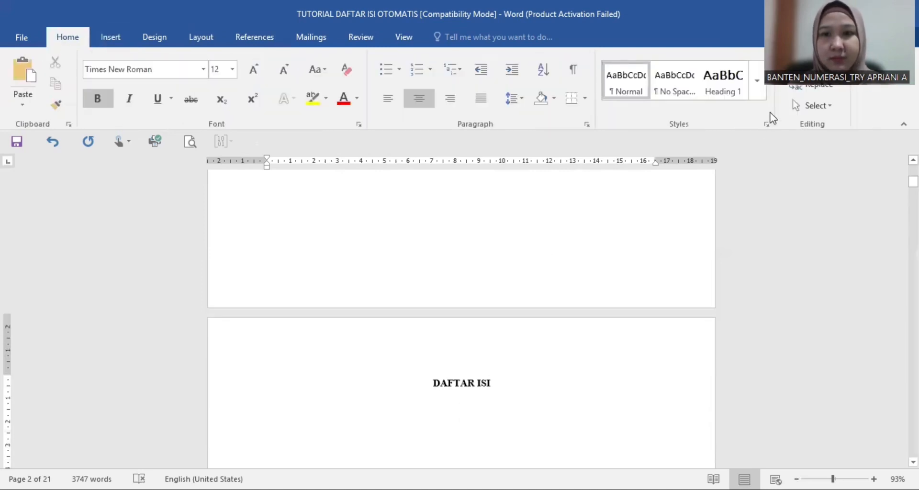
{"action": "scroll", "coordinate": [610, 312], "scroll_direction": "down", "scroll_amount": 2}
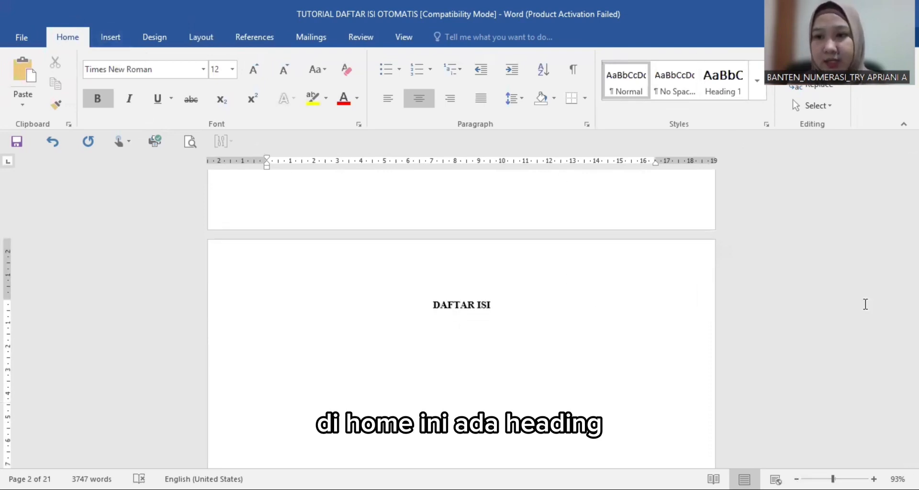
{"action": "scroll", "coordinate": [611, 377], "scroll_direction": "down", "scroll_amount": 12}
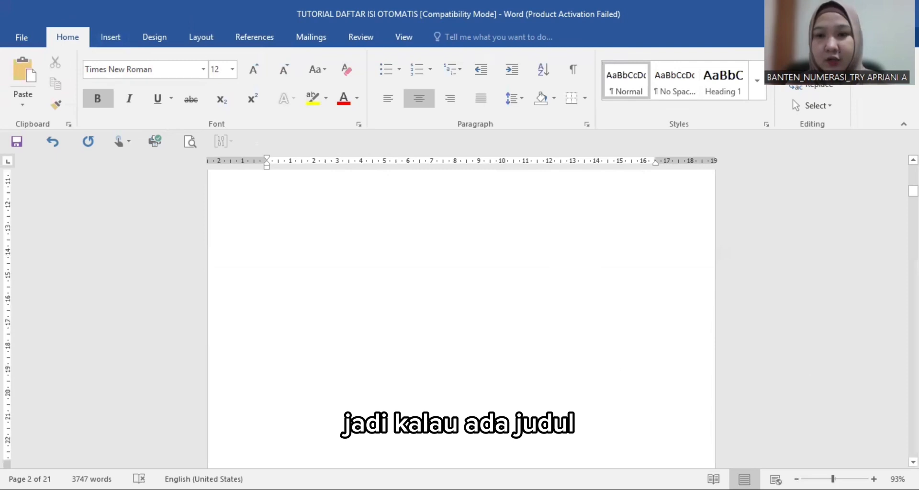
{"action": "scroll", "coordinate": [896, 345], "scroll_direction": "down", "scroll_amount": 1}
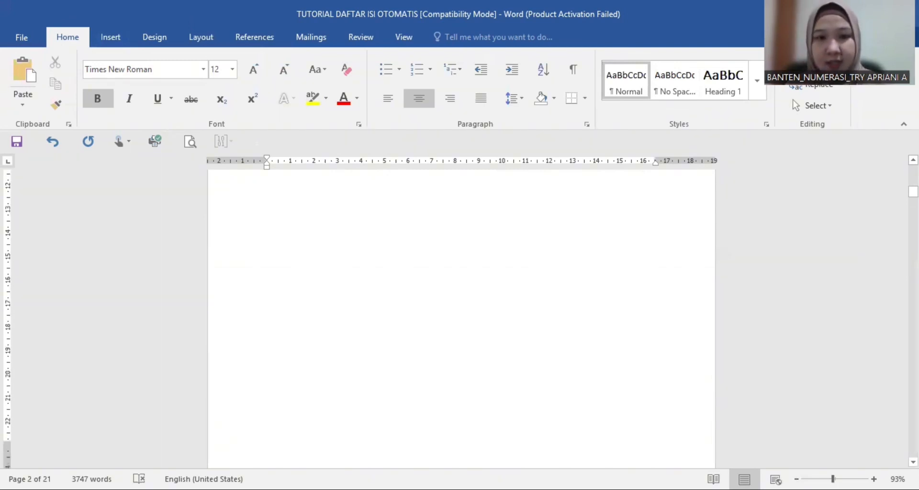
{"action": "scroll", "coordinate": [461, 316], "scroll_direction": "down", "scroll_amount": 5}
{"action": "left_click", "coordinate": [405, 234]}
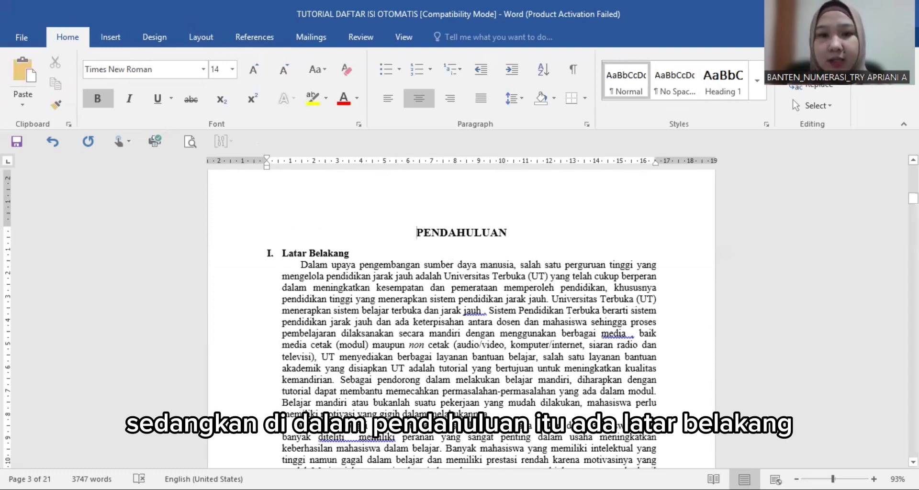
{"action": "left_click_drag", "start_coordinate": [913, 198], "coordinate": [913, 205]}
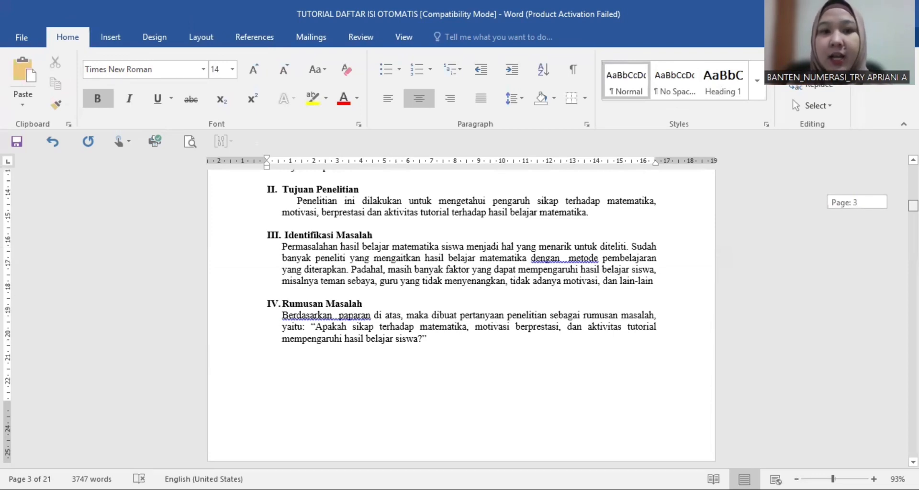
{"action": "left_click_drag", "start_coordinate": [913, 205], "coordinate": [913, 196]}
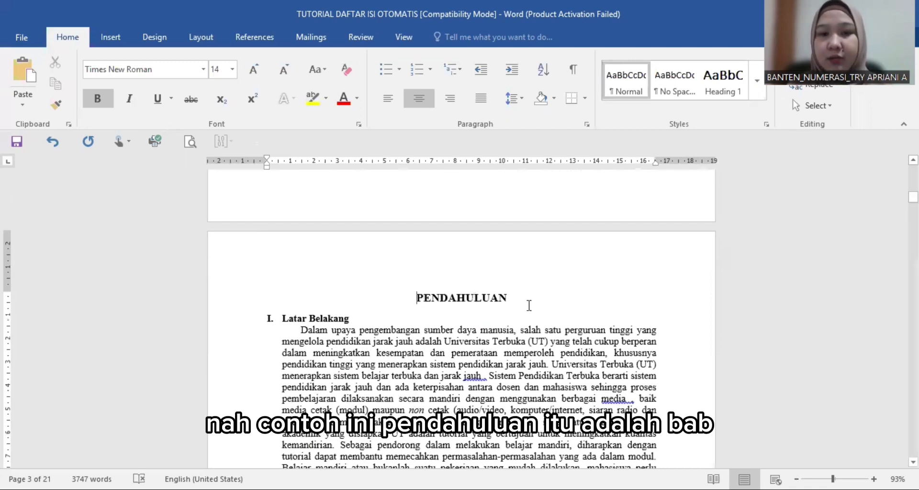
{"action": "left_click", "coordinate": [722, 82]}
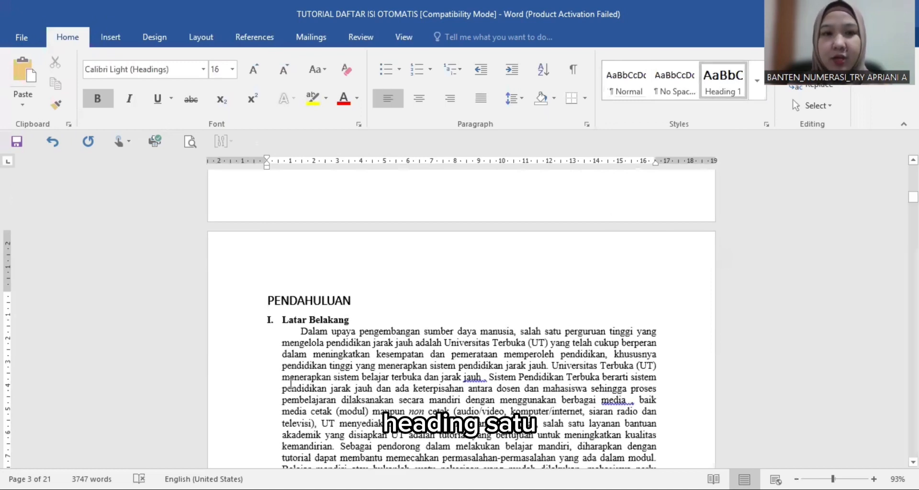
Step: Centre the PENDAHULUAN heading and add an empty line below it
{"action": "left_click", "coordinate": [418, 98]}
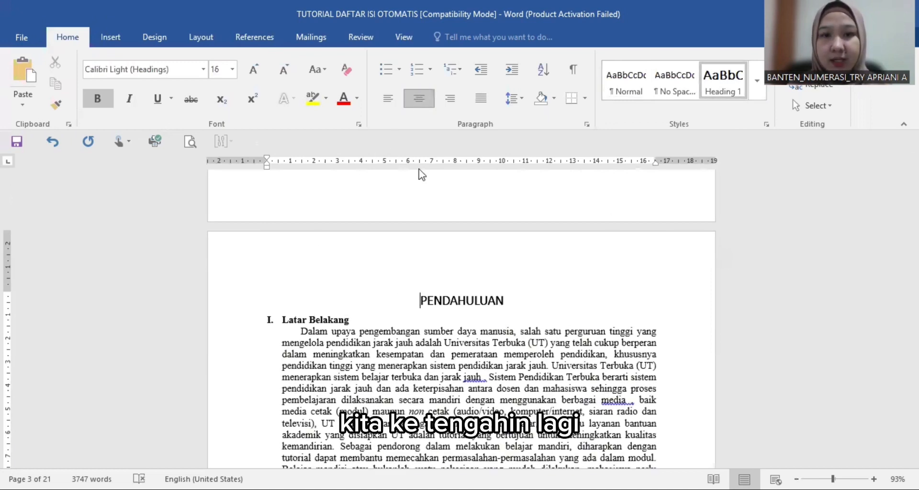
{"action": "left_click", "coordinate": [505, 302]}
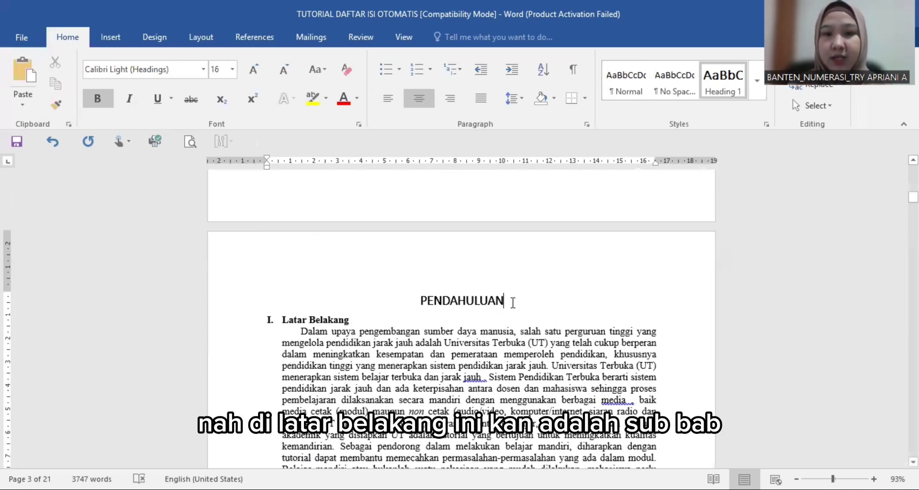
{"action": "key", "text": "Return"}
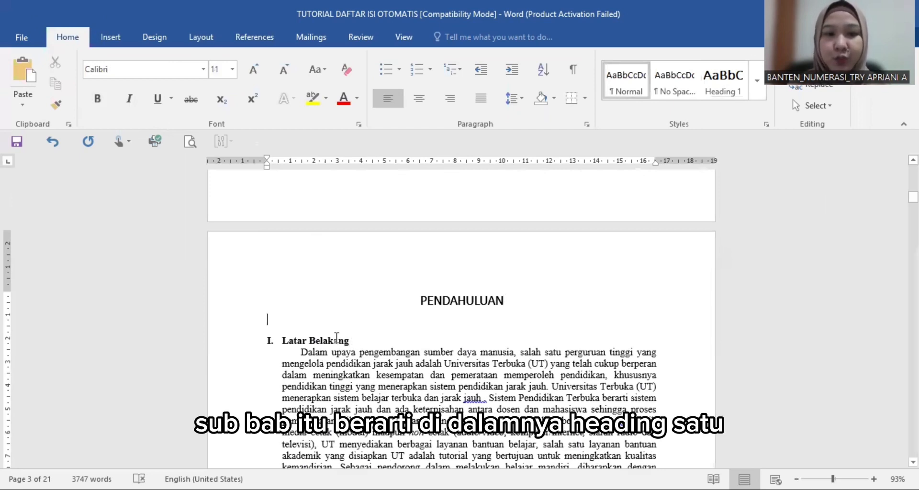
Step: Apply the Heading 2 style to the Latar Belakang, Tujuan Penelitian, Identifikasi Masalah and Rumusan Masalah subheadings of the PENDAHULUAN chapter
{"action": "triple_click", "coordinate": [282, 338]}
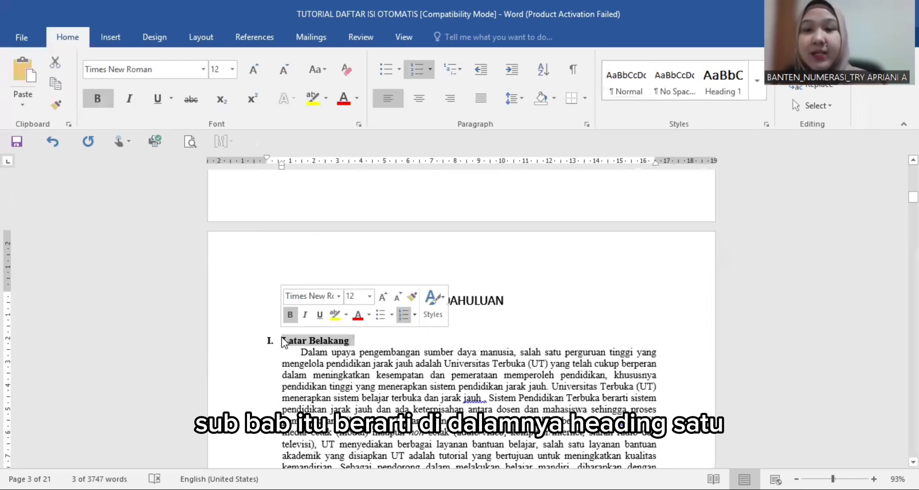
{"action": "left_click", "coordinate": [755, 91]}
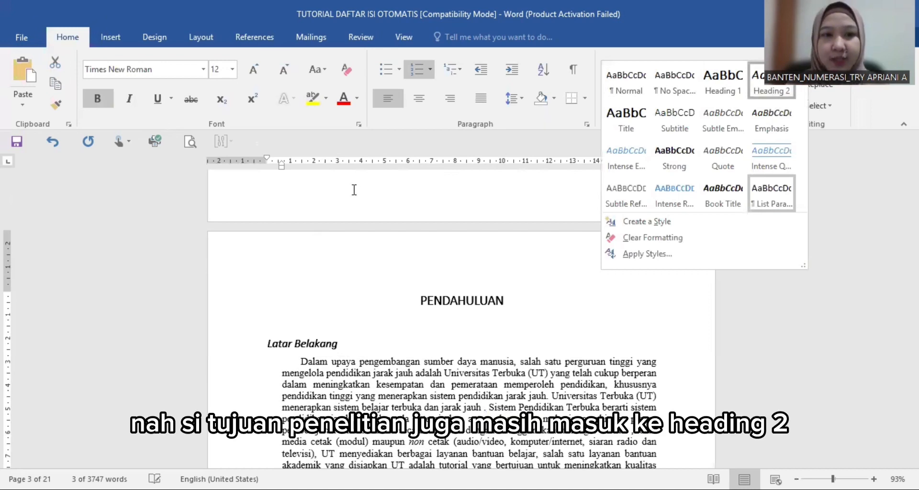
{"action": "key", "text": "Escape"}
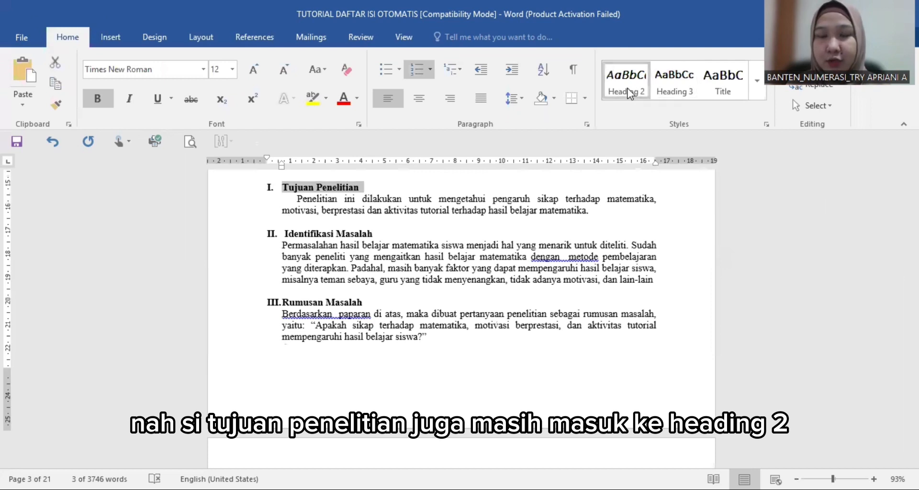
{"action": "left_click", "coordinate": [627, 90]}
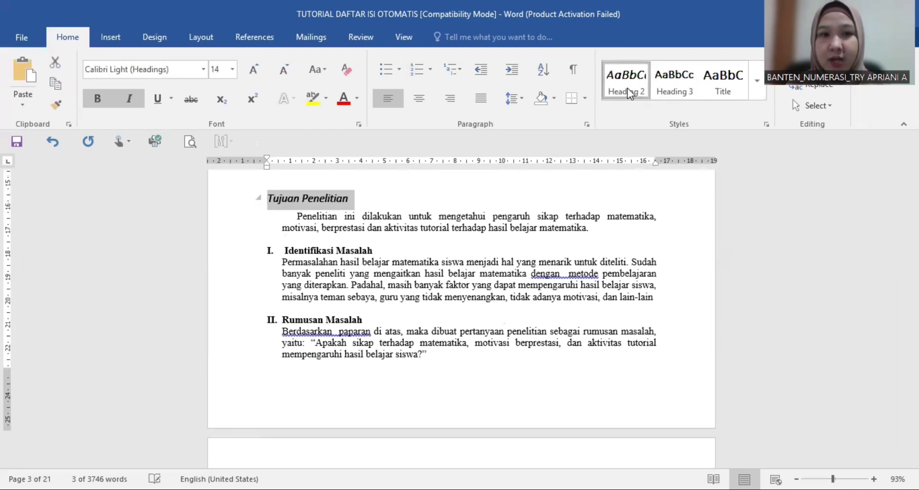
{"action": "left_click", "coordinate": [260, 252]}
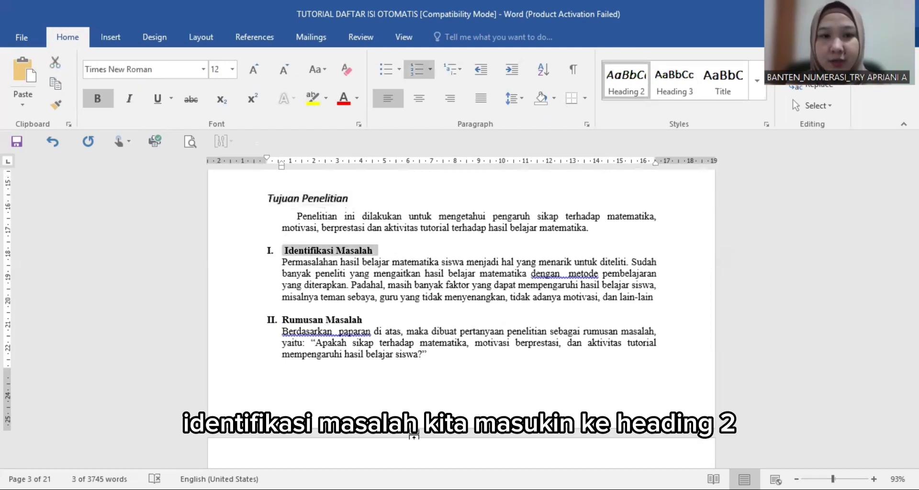
{"action": "left_click", "coordinate": [265, 343]}
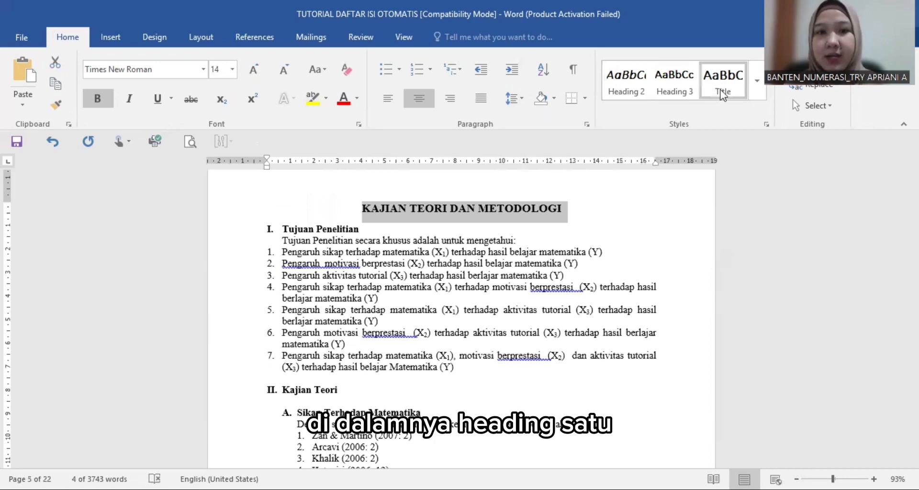
Step: Make the KAJIAN TEORI DAN METODOLOGI title a centred Heading 1 and add an empty line below it
{"action": "left_click", "coordinate": [415, 103]}
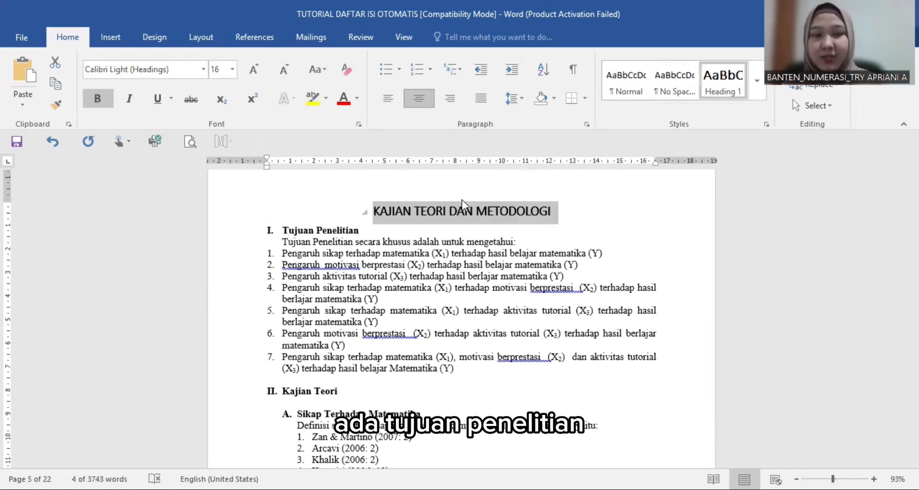
{"action": "left_click", "coordinate": [583, 218]}
{"action": "key", "text": "Return"}
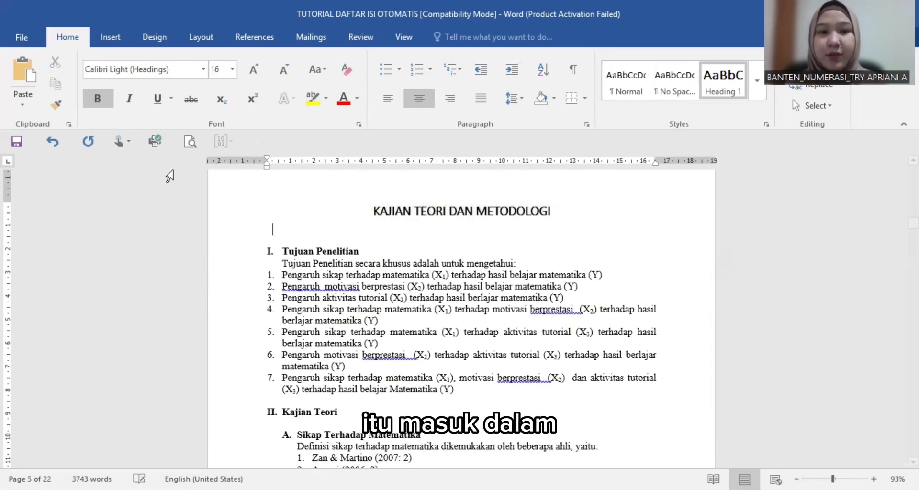
Step: Apply the Heading 2 style to the Tujuan Penelitian and Kajian Teori subheadings of the KAJIAN TEORI DAN METODOLOGI chapter
{"action": "left_click_drag", "start_coordinate": [360, 254], "coordinate": [278, 248]}
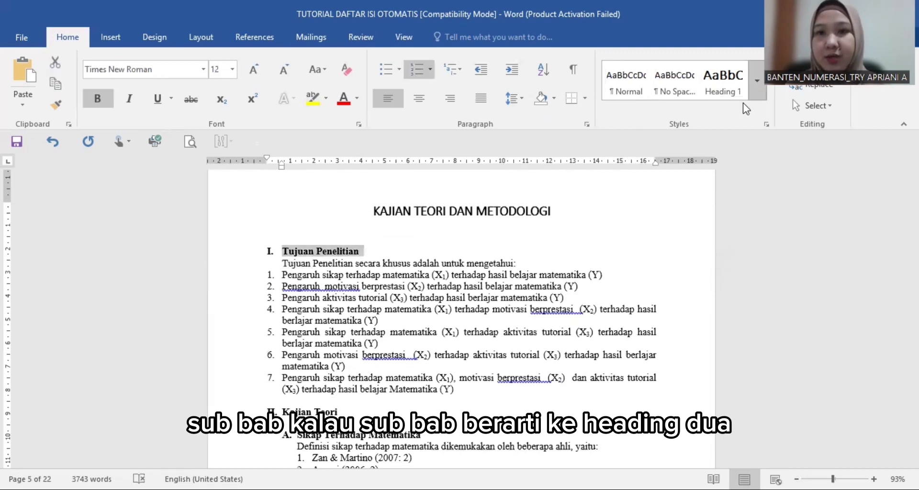
{"action": "left_click", "coordinate": [757, 80]}
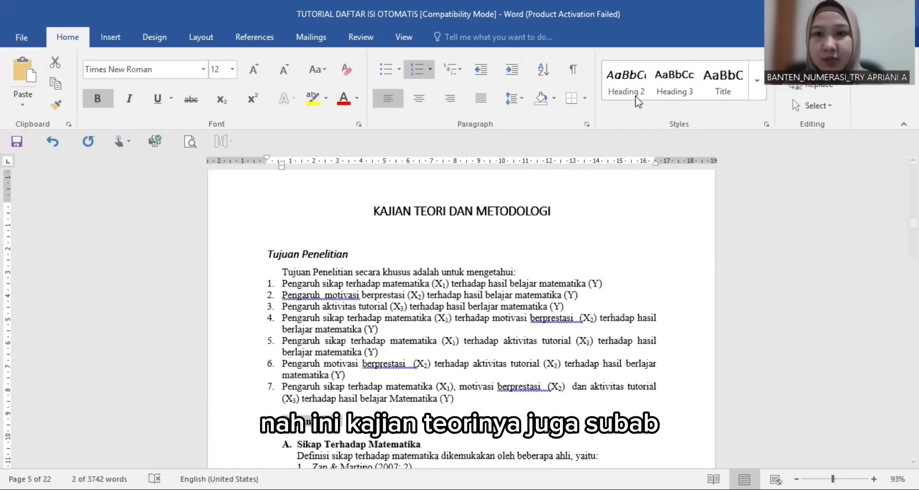
{"action": "left_click", "coordinate": [637, 102]}
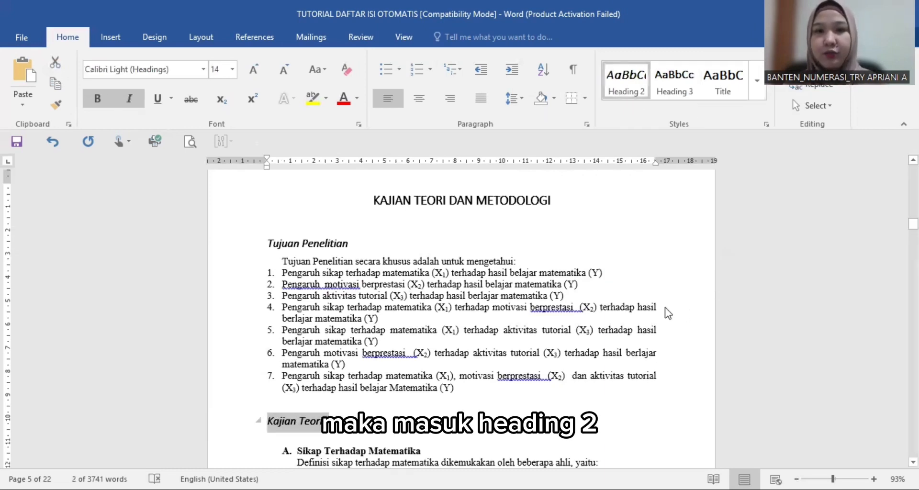
Step: Look through the lettered subsections under Kajian Teori, from Sikap Terhadap Matematika to Aktivitas Tutorial
{"action": "scroll", "coordinate": [574, 311], "scroll_direction": "down", "scroll_amount": 3}
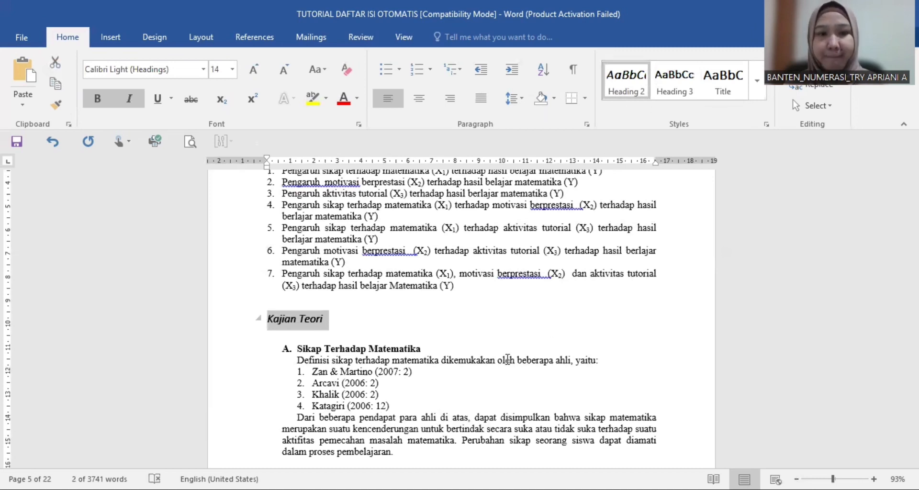
{"action": "scroll", "coordinate": [474, 354], "scroll_direction": "down", "scroll_amount": 3}
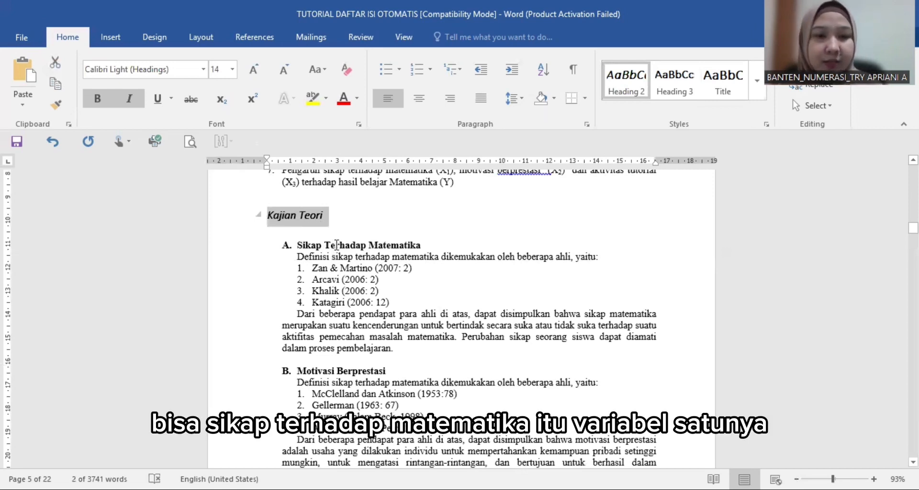
{"action": "scroll", "coordinate": [335, 380], "scroll_direction": "down", "scroll_amount": 2}
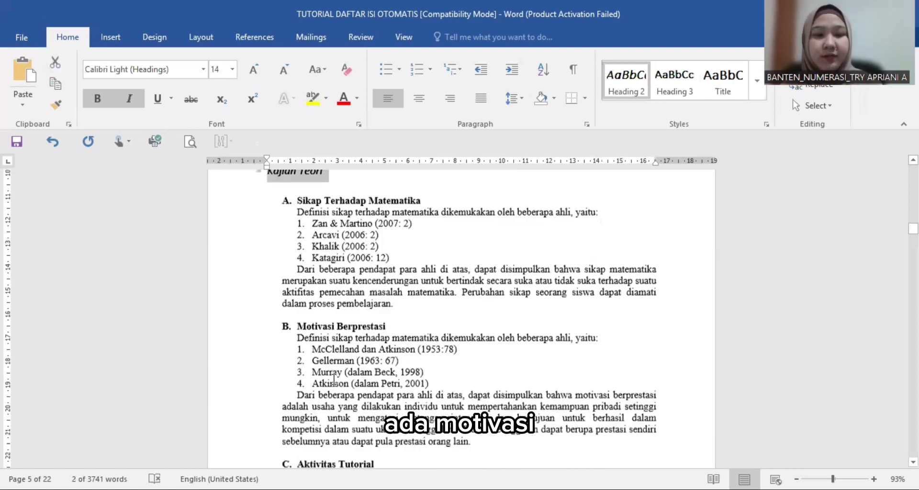
{"action": "scroll", "coordinate": [334, 388], "scroll_direction": "down", "scroll_amount": 2}
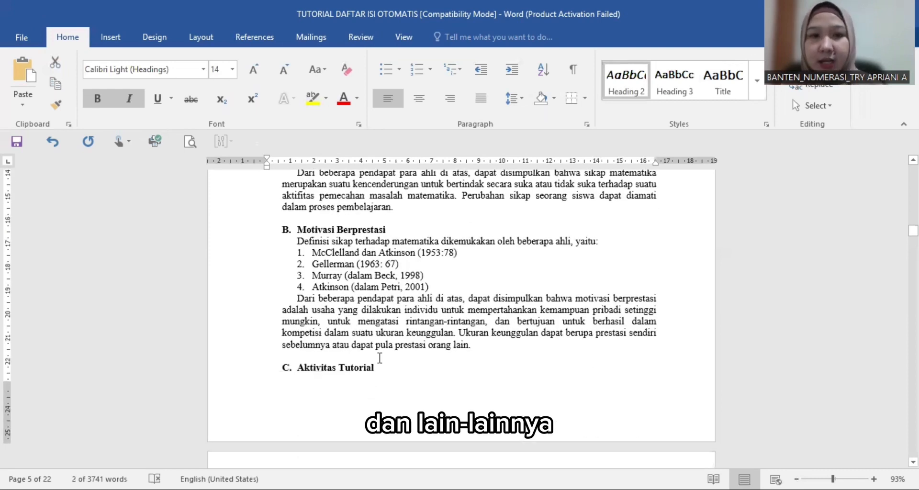
{"action": "scroll", "coordinate": [330, 268], "scroll_direction": "up", "scroll_amount": 2}
{"action": "scroll", "coordinate": [329, 234], "scroll_direction": "up", "scroll_amount": 2}
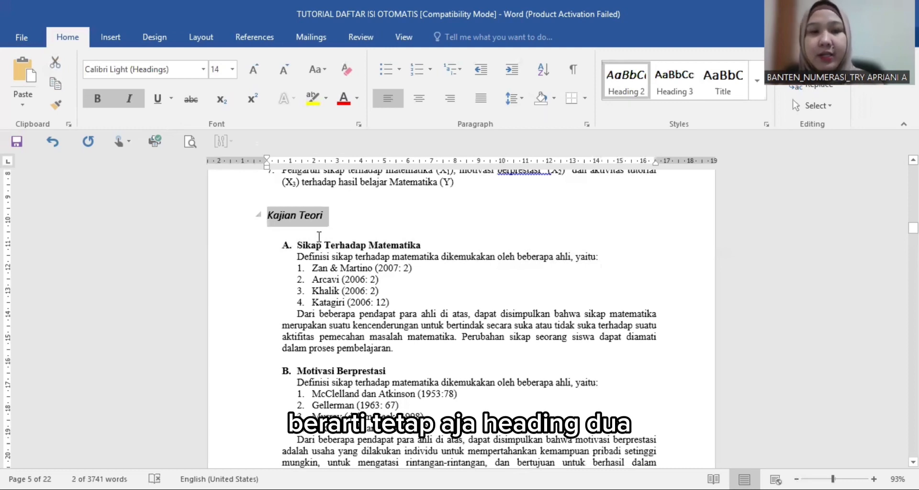
{"action": "scroll", "coordinate": [306, 287], "scroll_direction": "down", "scroll_amount": 3}
{"action": "scroll", "coordinate": [301, 306], "scroll_direction": "down", "scroll_amount": 7}
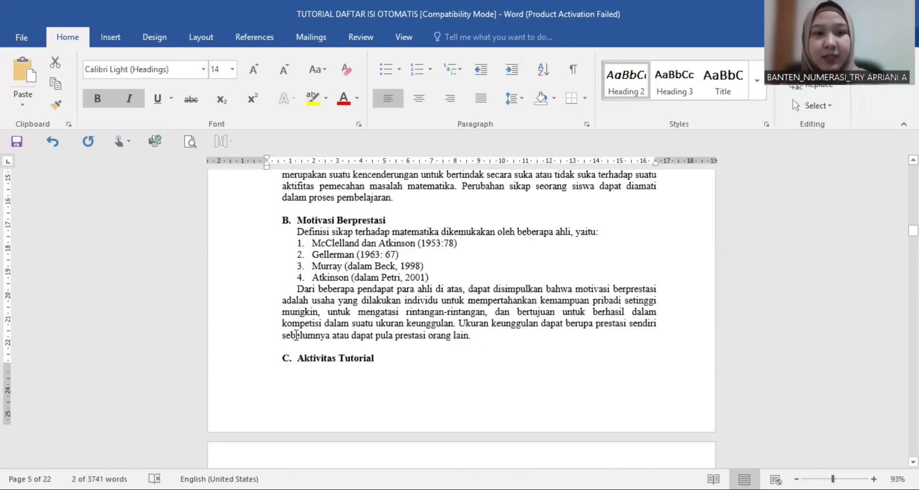
{"action": "scroll", "coordinate": [461, 318], "scroll_direction": "down", "scroll_amount": 1}
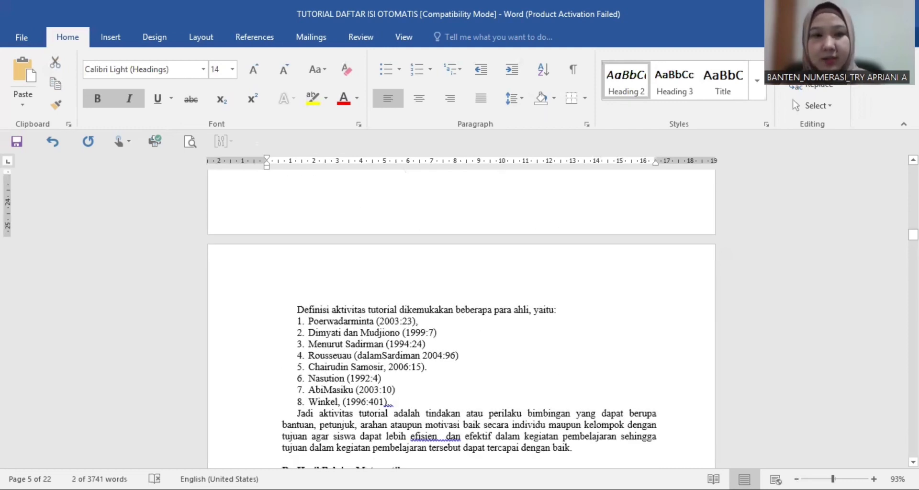
Step: Apply the Heading 1 style to the METODELOGI PENELITIAN chapter title and centre it
{"action": "left_click_drag", "start_coordinate": [913, 234], "coordinate": [913, 248]}
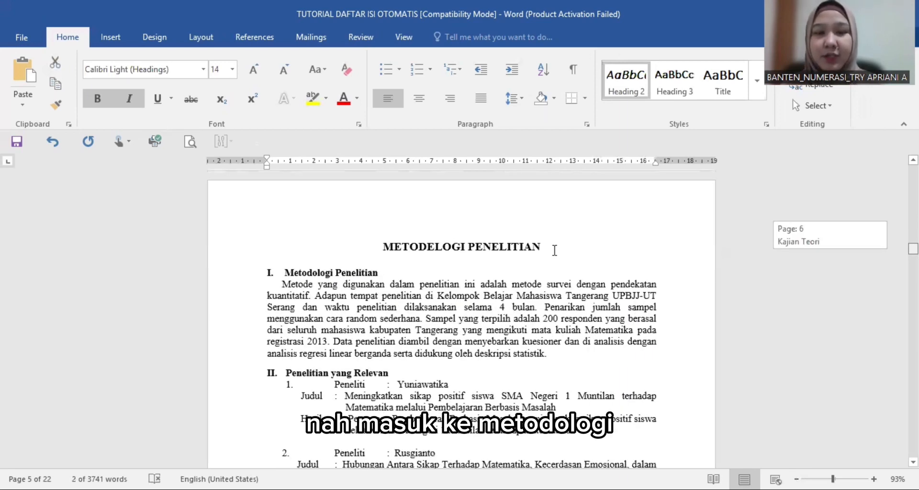
{"action": "triple_click", "coordinate": [554, 248]}
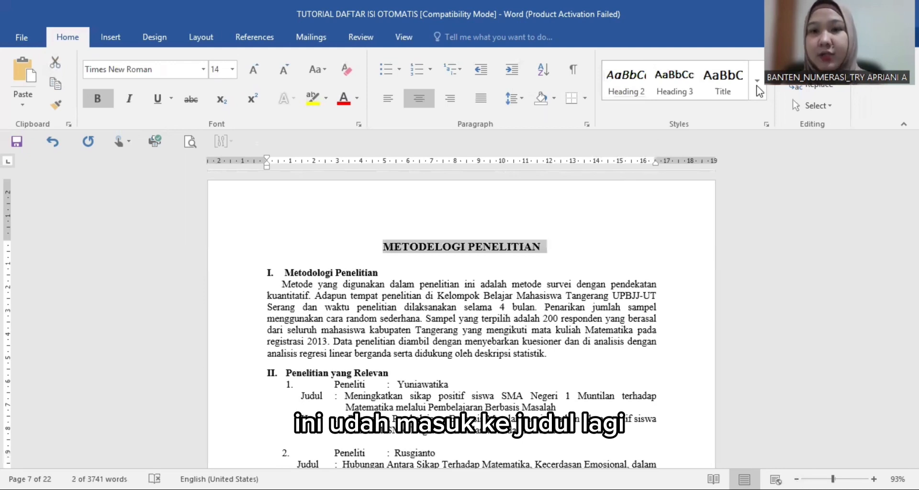
{"action": "left_click", "coordinate": [756, 80]}
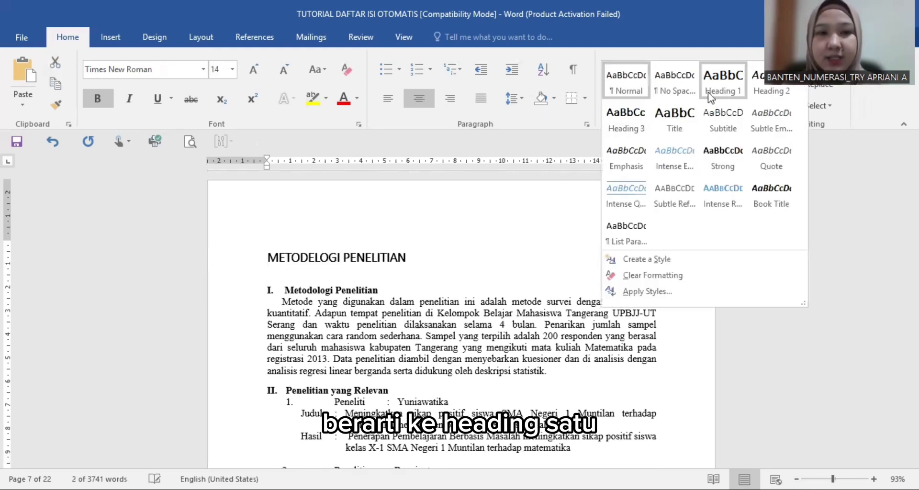
Step: Apply the Heading 2 style to the Metodologi Penelitian, Penelitian yang Relevan and Hipotesis statistik subheadings
{"action": "left_click_drag", "start_coordinate": [383, 287], "coordinate": [267, 291]}
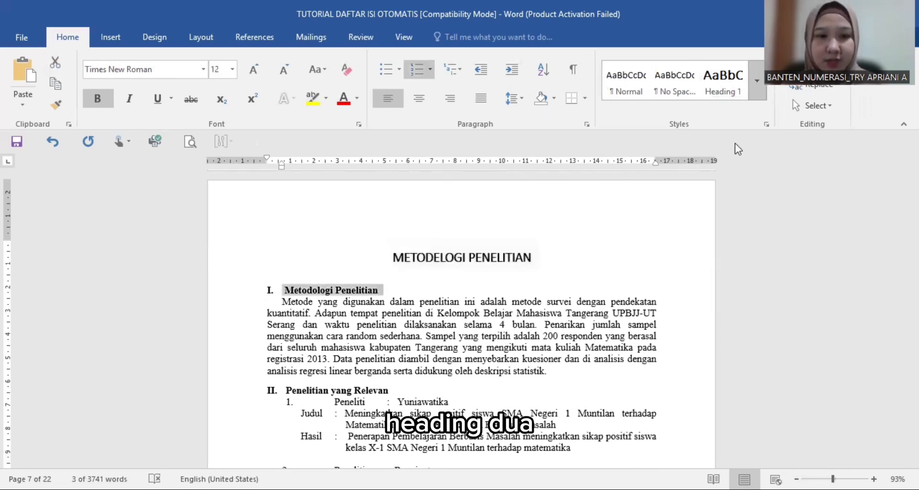
{"action": "left_click_drag", "start_coordinate": [392, 407], "coordinate": [252, 406]}
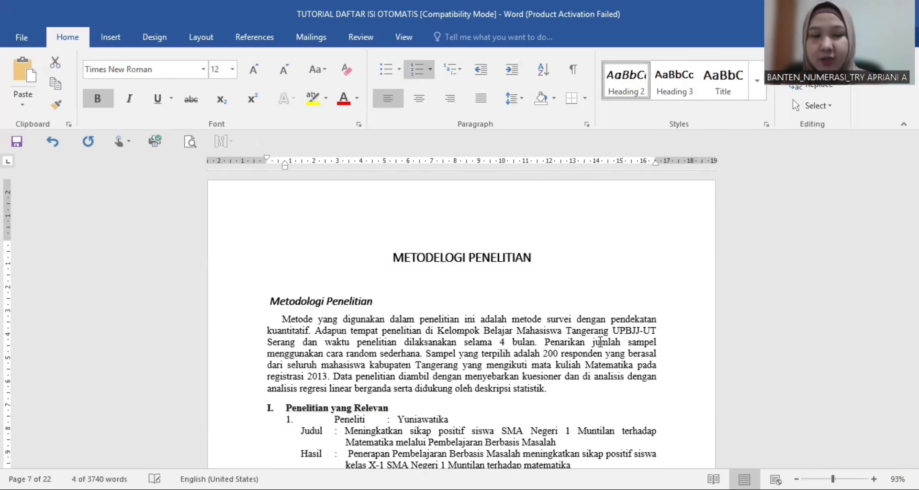
{"action": "scroll", "coordinate": [596, 347], "scroll_direction": "down", "scroll_amount": 1}
{"action": "scroll", "coordinate": [435, 375], "scroll_direction": "down", "scroll_amount": 4}
{"action": "left_click_drag", "start_coordinate": [362, 400], "coordinate": [269, 399]}
{"action": "left_click", "coordinate": [624, 99]}
Step: Add an empty line above the Hipotesis statistik subheading and delete its number V
{"action": "left_click", "coordinate": [401, 388]}
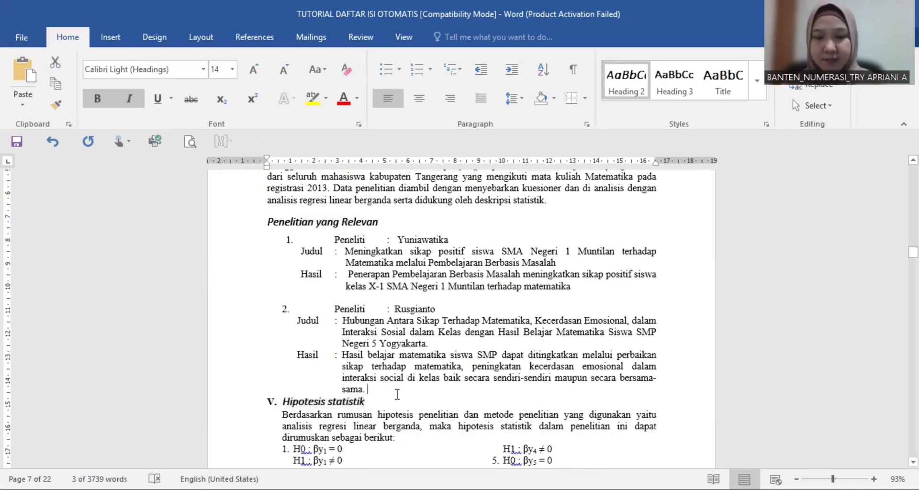
{"action": "key", "text": "Return"}
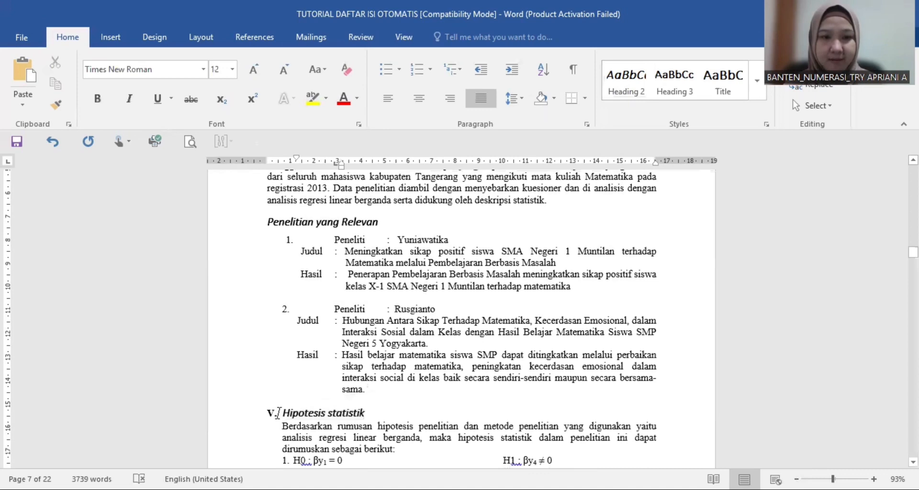
{"action": "left_click", "coordinate": [280, 413]}
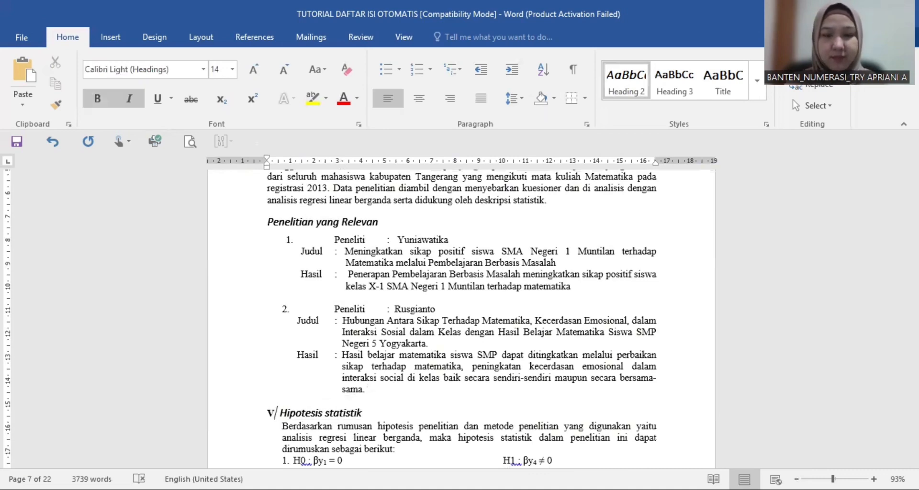
{"action": "key", "text": "BackSpace"}
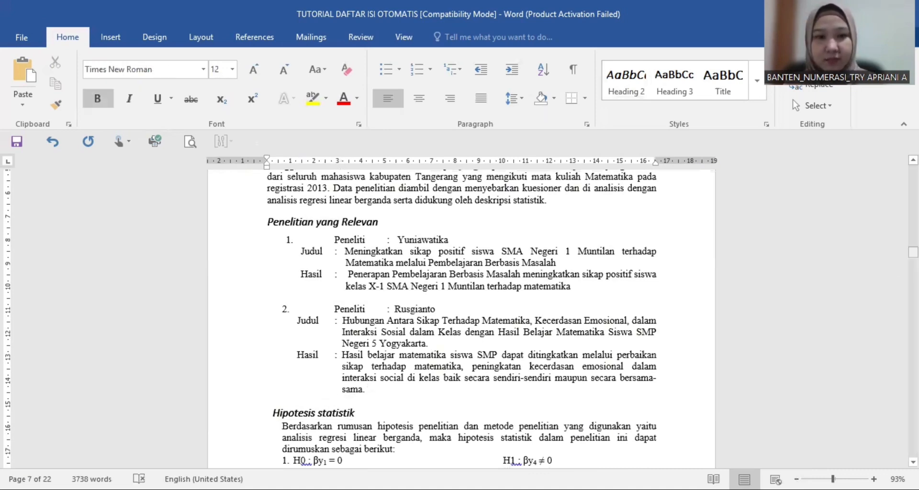
Step: Apply the Heading 1 style to the HASIL DAN PEMBAHASAN chapter title and centre it
{"action": "left_click_drag", "start_coordinate": [913, 252], "coordinate": [913, 274]}
{"action": "left_click", "coordinate": [496, 340]}
{"action": "left_click_drag", "start_coordinate": [383, 338], "coordinate": [541, 339]}
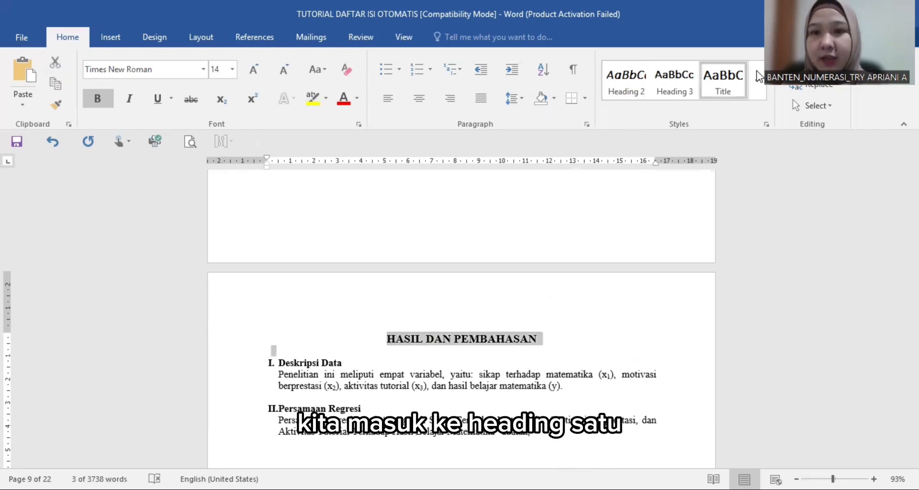
{"action": "left_click", "coordinate": [757, 80]}
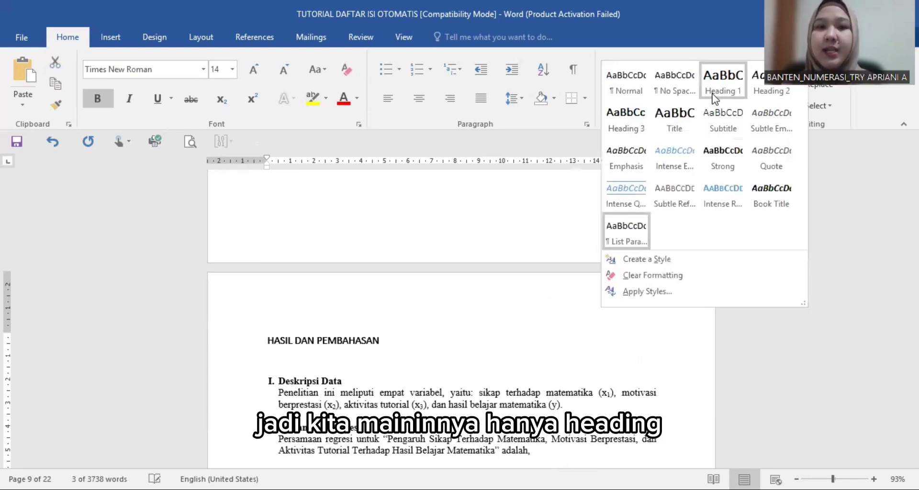
{"action": "left_click", "coordinate": [419, 101]}
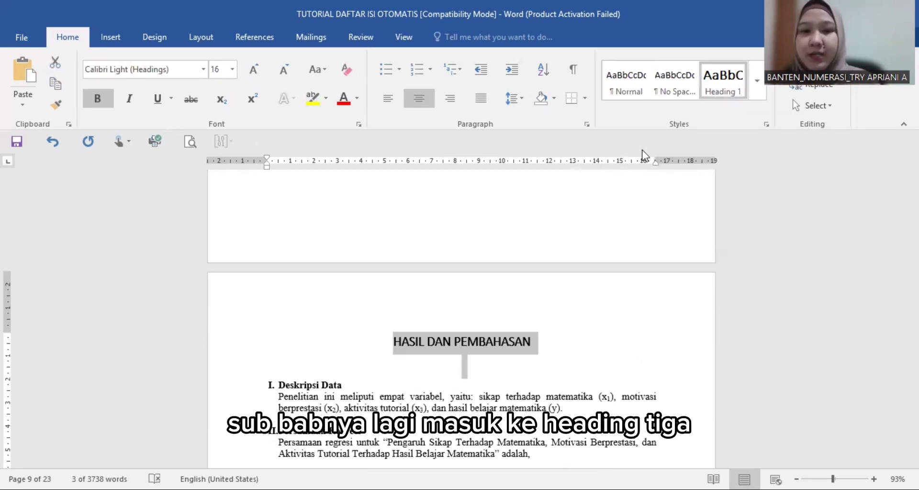
Step: Apply the Heading 2 style to the Deskripsi Data and Persamaan Regresi subheadings of the HASIL DAN PEMBAHASAN chapter
{"action": "left_click", "coordinate": [365, 384]}
{"action": "left_click_drag", "start_coordinate": [365, 384], "coordinate": [268, 388]}
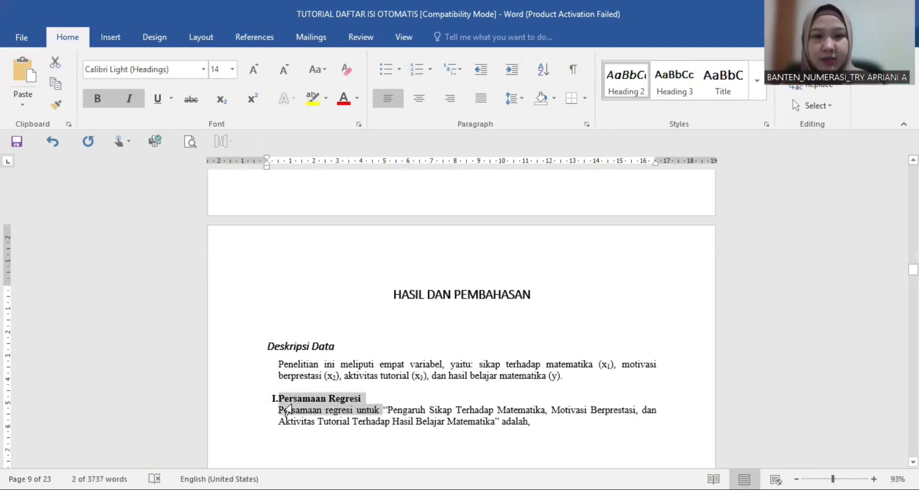
{"action": "left_click", "coordinate": [482, 325]}
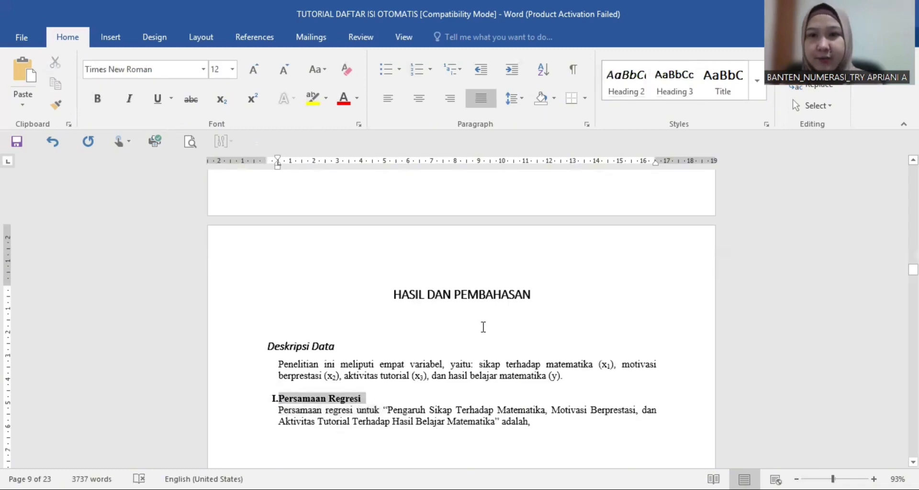
{"action": "left_click", "coordinate": [632, 97]}
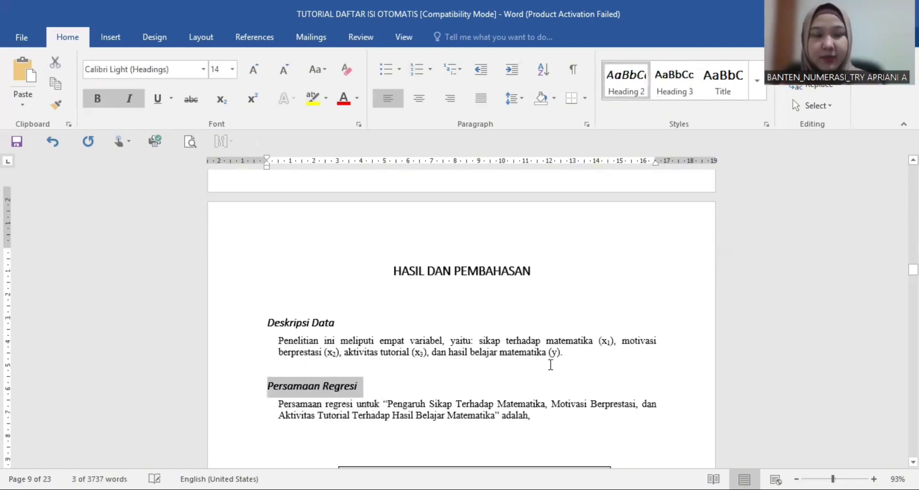
Step: Apply the Heading 1 style to the PENUTUP chapter title and centre it
{"action": "scroll", "coordinate": [550, 363], "scroll_direction": "down", "scroll_amount": 3}
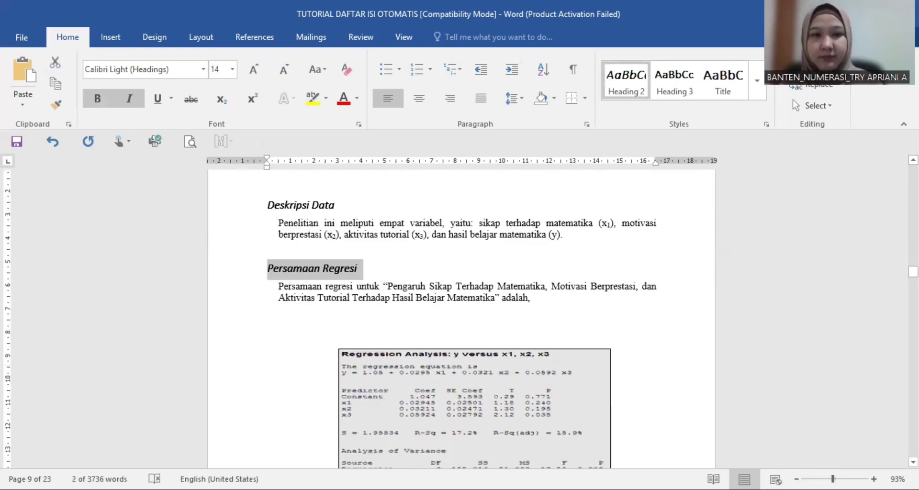
{"action": "left_click_drag", "start_coordinate": [913, 272], "coordinate": [912, 402]}
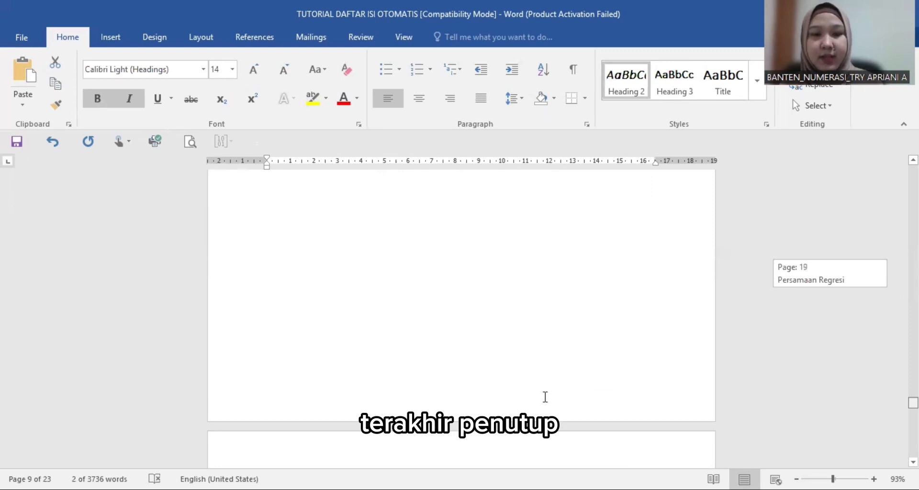
{"action": "scroll", "coordinate": [474, 397], "scroll_direction": "down", "scroll_amount": 3}
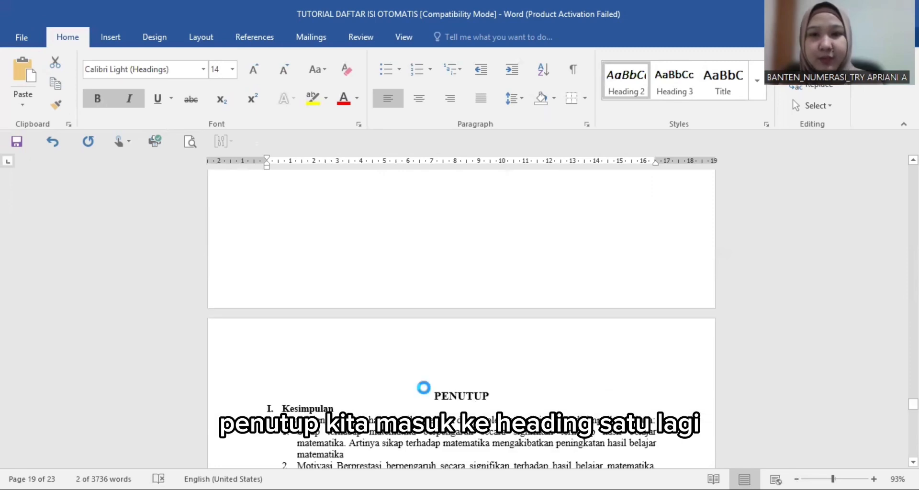
{"action": "left_click_drag", "start_coordinate": [478, 383], "coordinate": [507, 397]}
{"action": "left_click", "coordinate": [757, 94]}
{"action": "left_click", "coordinate": [478, 384]}
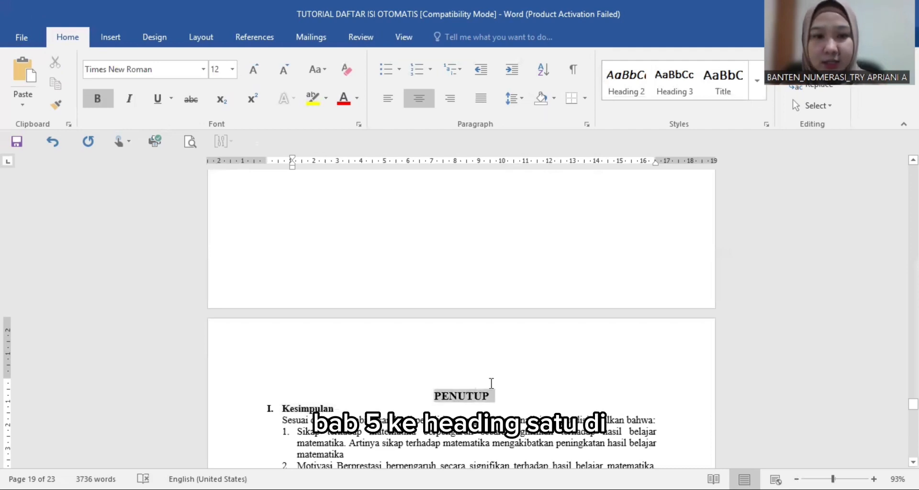
{"action": "left_click", "coordinate": [269, 400]}
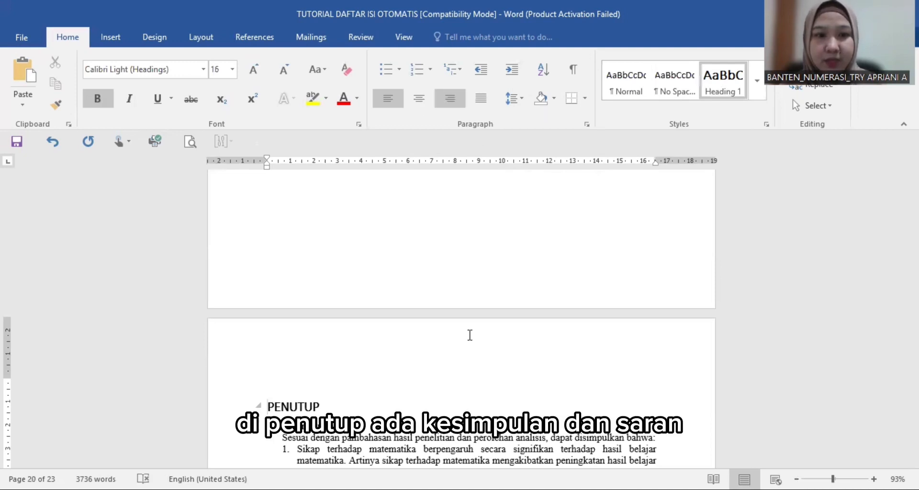
{"action": "key", "text": "ctrl+e"}
Step: Apply the Heading 2 style to the Kesimpulan subheading of the PENUTUP chapter
{"action": "scroll", "coordinate": [479, 354], "scroll_direction": "down", "scroll_amount": 1}
{"action": "scroll", "coordinate": [505, 277], "scroll_direction": "down", "scroll_amount": 2}
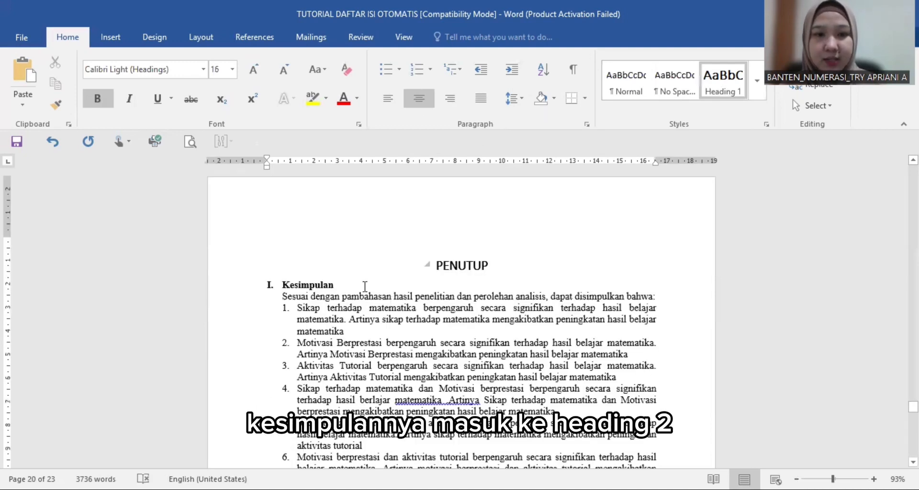
{"action": "left_click_drag", "start_coordinate": [268, 277], "coordinate": [343, 287]}
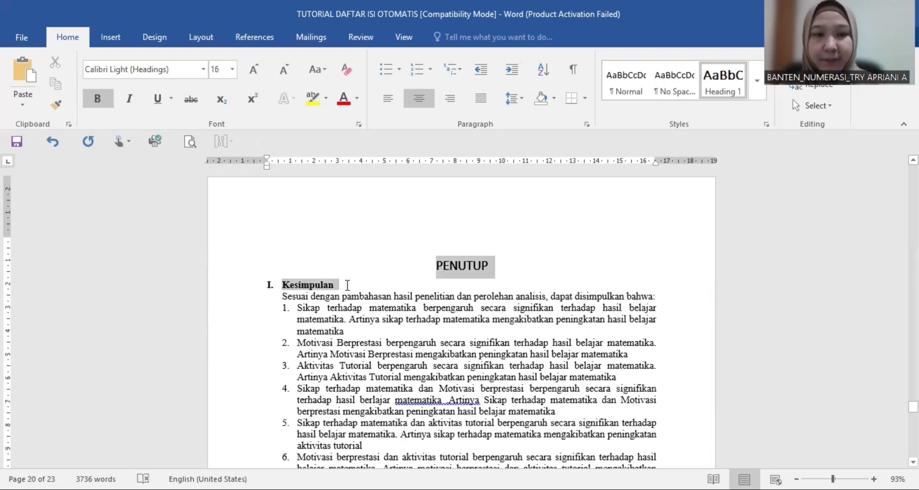
{"action": "left_click_drag", "start_coordinate": [268, 281], "coordinate": [268, 285]}
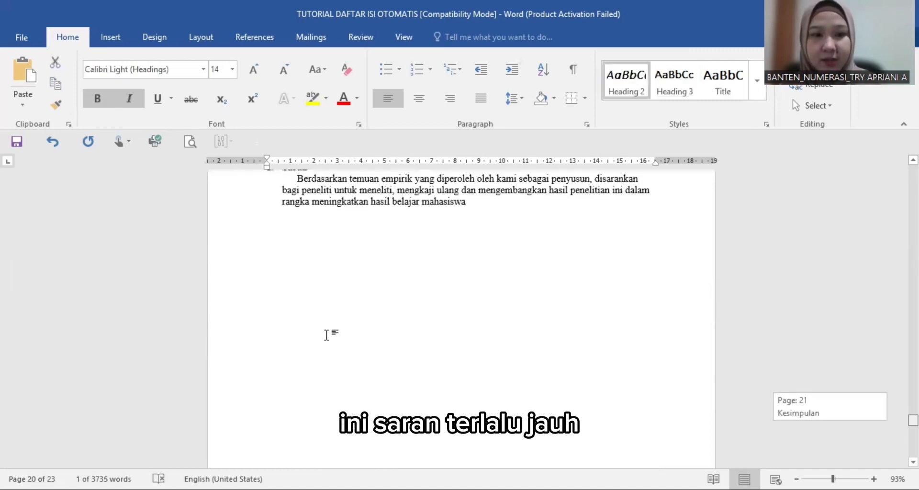
Step: Delete the excess blank space above the Saran subheading and apply the Heading 2 style to it
{"action": "scroll", "coordinate": [328, 332], "scroll_direction": "up", "scroll_amount": 3}
{"action": "left_click", "coordinate": [327, 331]}
{"action": "key", "text": "BackSpace"}
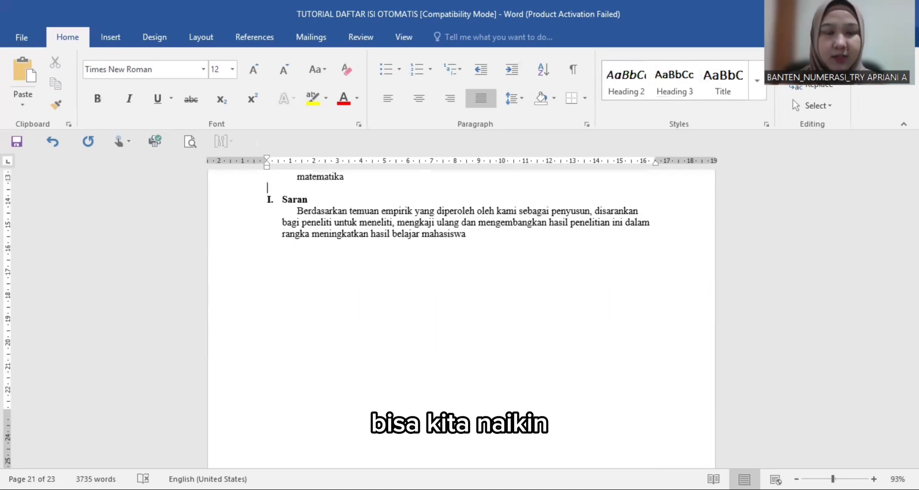
{"action": "left_click_drag", "start_coordinate": [311, 198], "coordinate": [269, 202]}
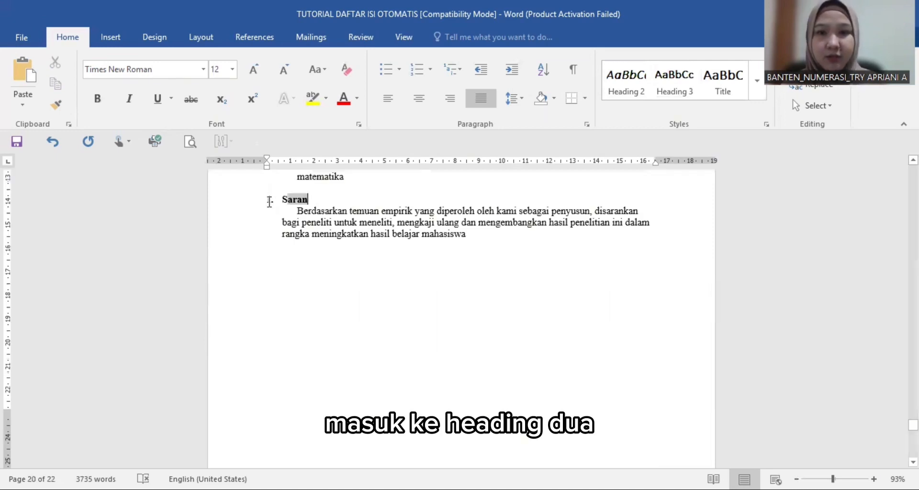
{"action": "left_click", "coordinate": [621, 81]}
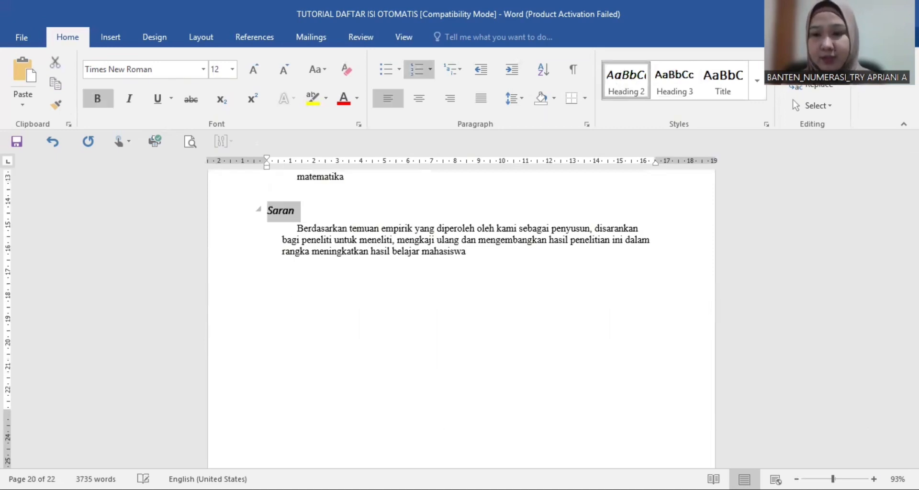
Step: Apply the Heading 1 style to the centred Daftar Pustaka title
{"action": "left_click", "coordinate": [433, 251]}
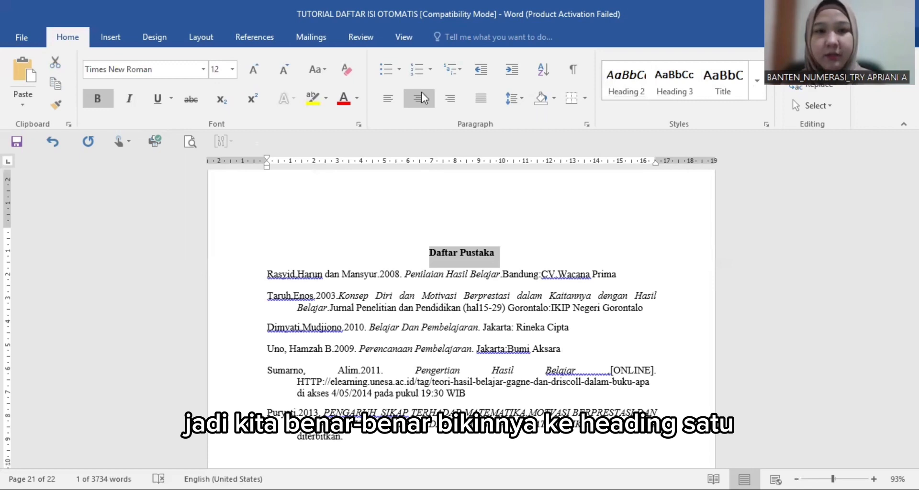
{"action": "key", "text": "ctrl+alt+1"}
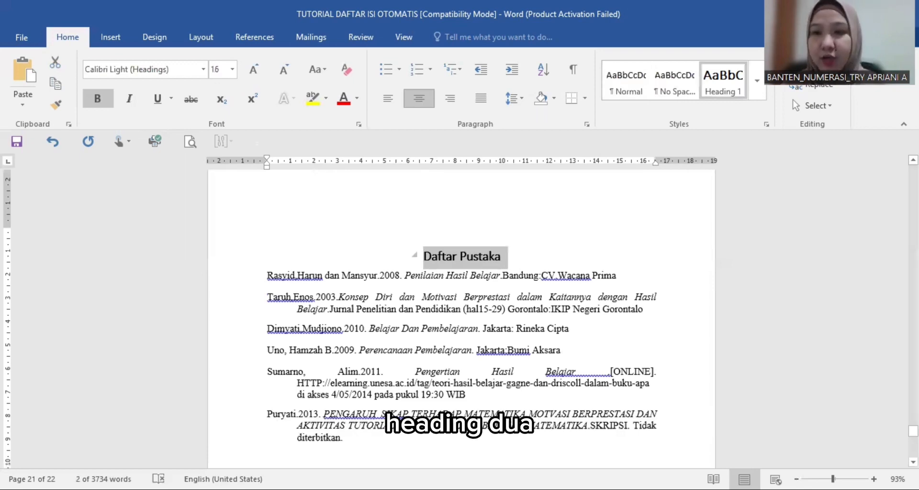
Step: Insert a table of contents in the Automatic Table 1 format below the DAFTAR ISI title
{"action": "left_click_drag", "start_coordinate": [912, 431], "coordinate": [913, 183]}
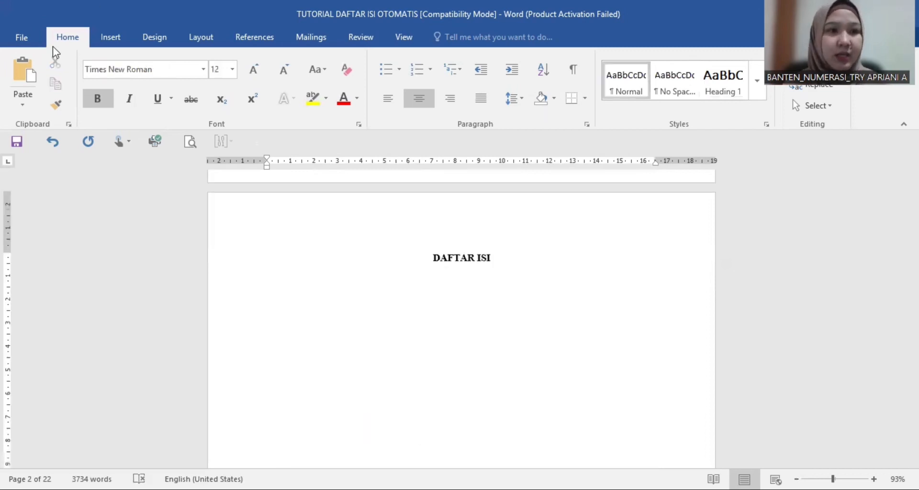
{"action": "left_click", "coordinate": [233, 42]}
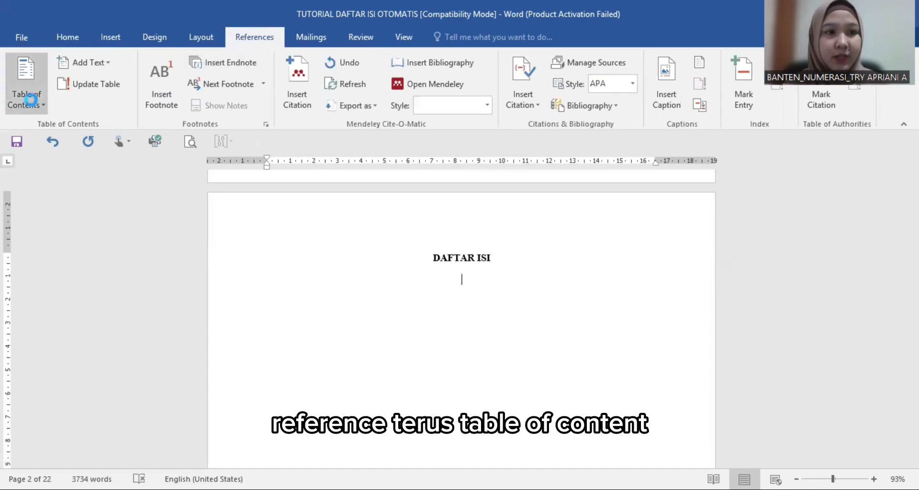
{"action": "left_click", "coordinate": [31, 99]}
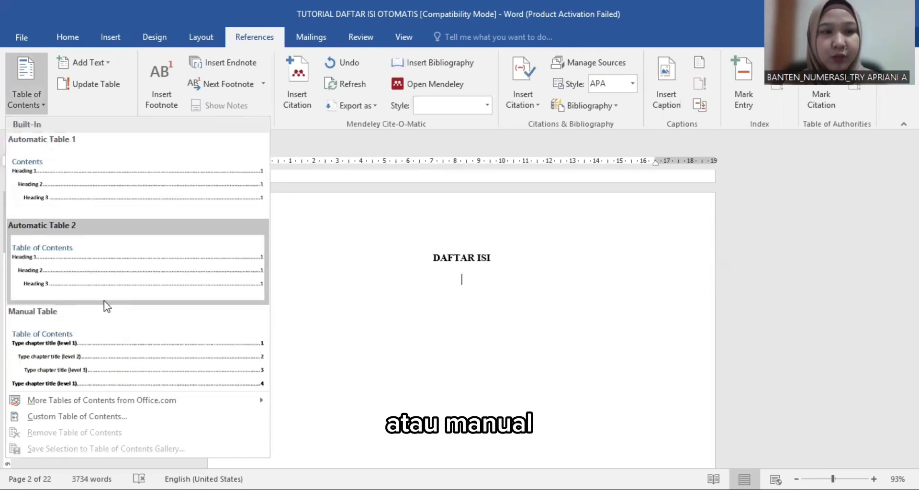
{"action": "left_click", "coordinate": [81, 159]}
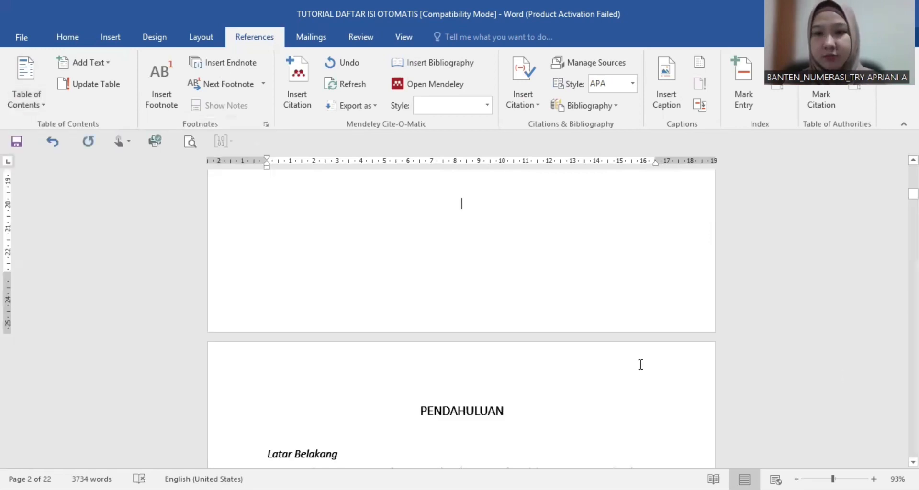
Step: Examine the chapter and subchapter entries and their page numbers in the table of contents
{"action": "scroll", "coordinate": [639, 363], "scroll_direction": "up", "scroll_amount": 3}
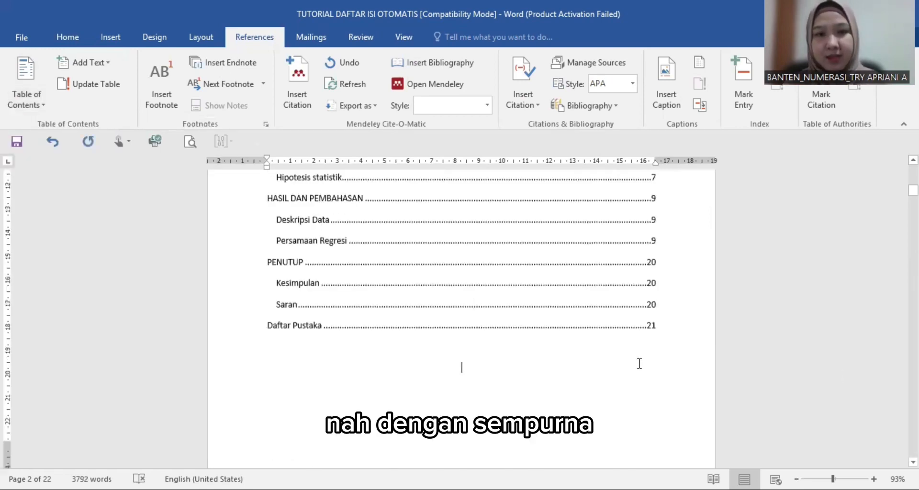
{"action": "scroll", "coordinate": [639, 366], "scroll_direction": "up", "scroll_amount": 8}
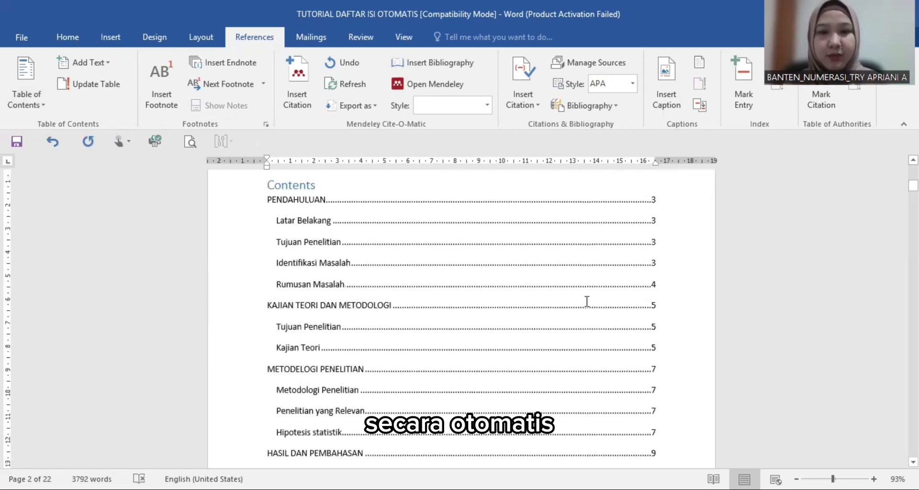
{"action": "scroll", "coordinate": [584, 299], "scroll_direction": "up", "scroll_amount": 1}
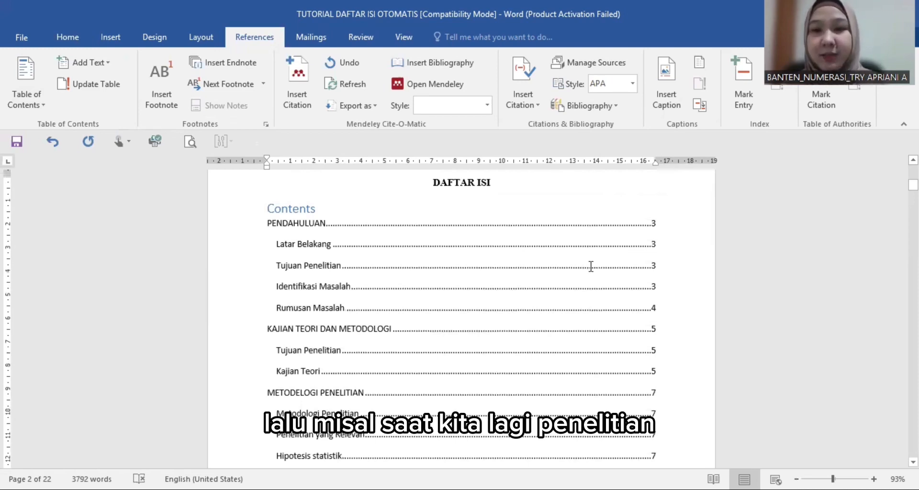
{"action": "scroll", "coordinate": [628, 303], "scroll_direction": "down", "scroll_amount": 10}
{"action": "scroll", "coordinate": [628, 303], "scroll_direction": "up", "scroll_amount": 1}
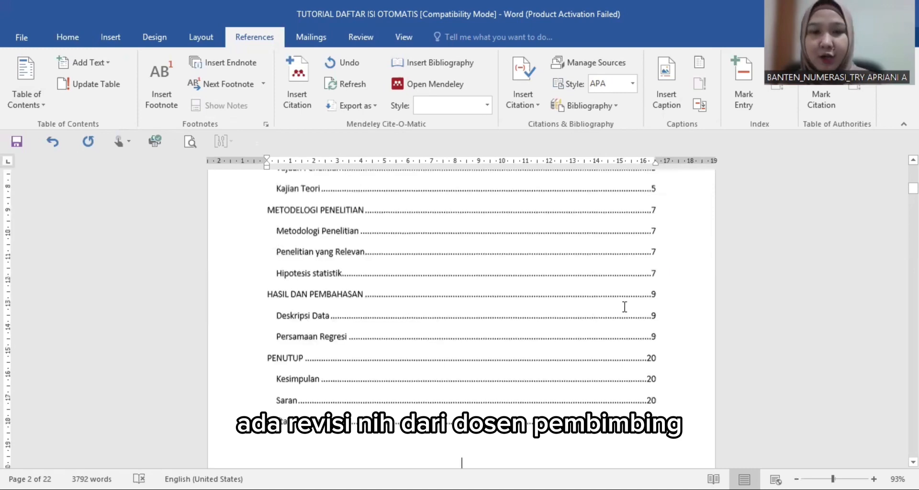
{"action": "scroll", "coordinate": [618, 297], "scroll_direction": "up", "scroll_amount": 3}
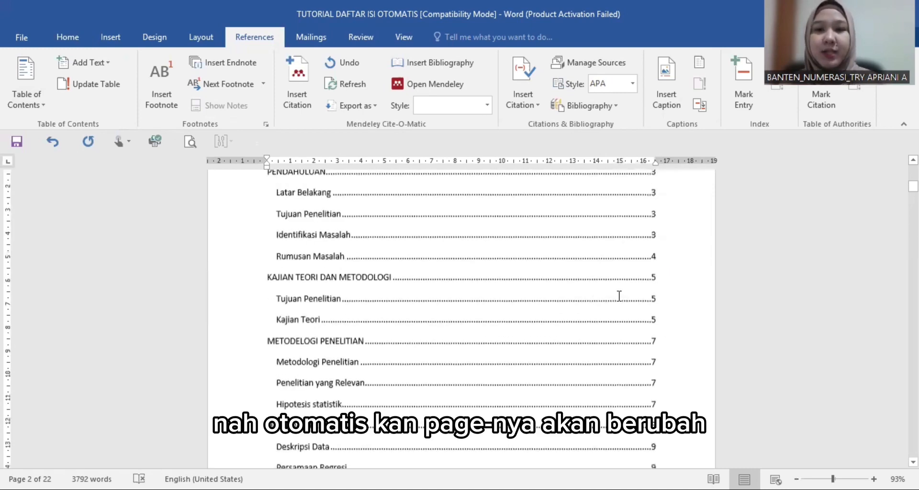
{"action": "scroll", "coordinate": [618, 296], "scroll_direction": "up", "scroll_amount": 1}
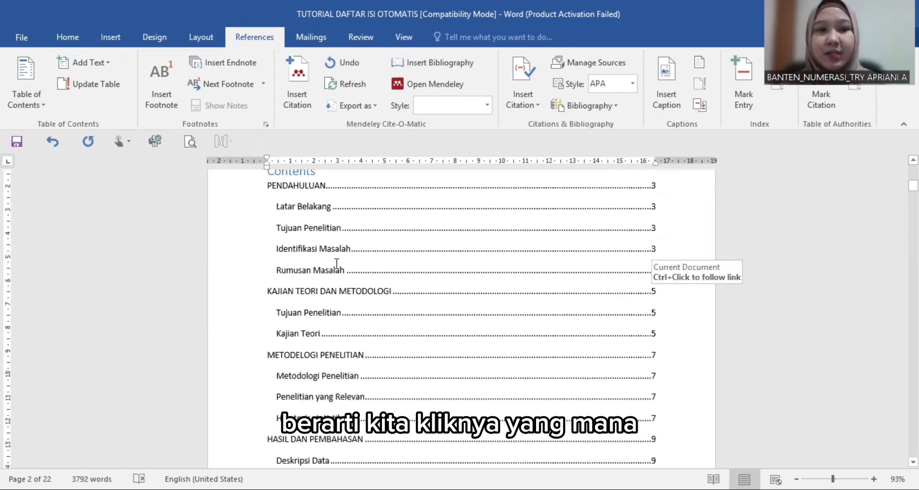
{"action": "scroll", "coordinate": [366, 264], "scroll_direction": "up", "scroll_amount": 2}
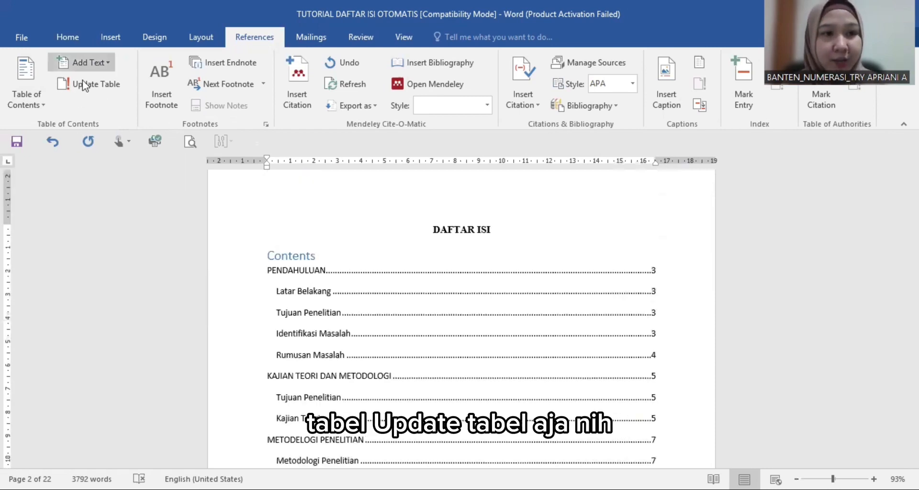
Step: Update the table of contents with the Update entire table option
{"action": "left_click", "coordinate": [366, 264]}
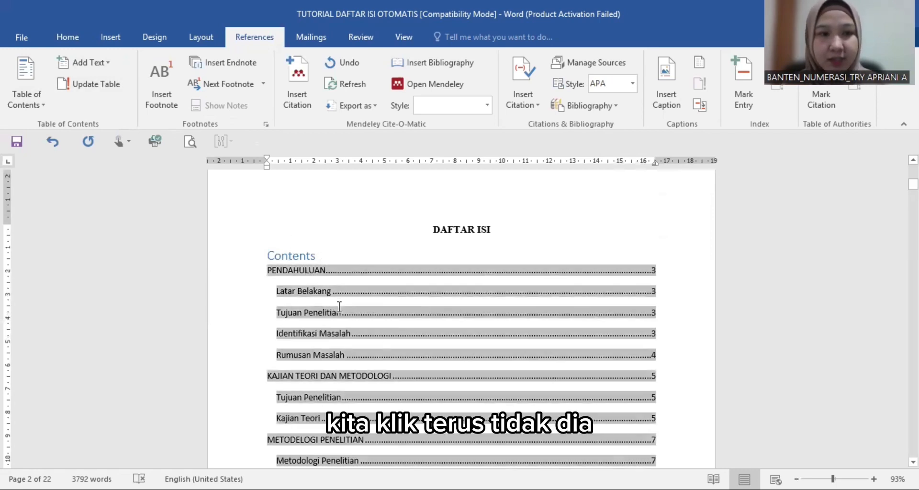
{"action": "left_click", "coordinate": [108, 88]}
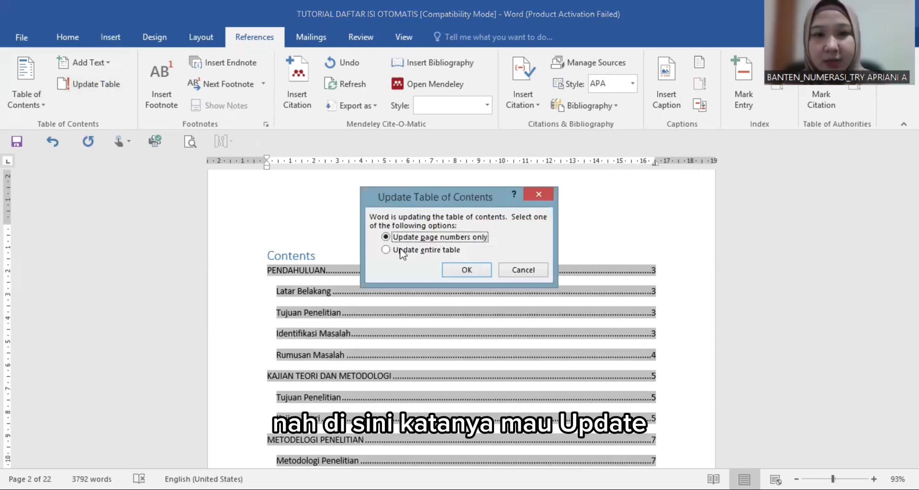
{"action": "left_click", "coordinate": [437, 251]}
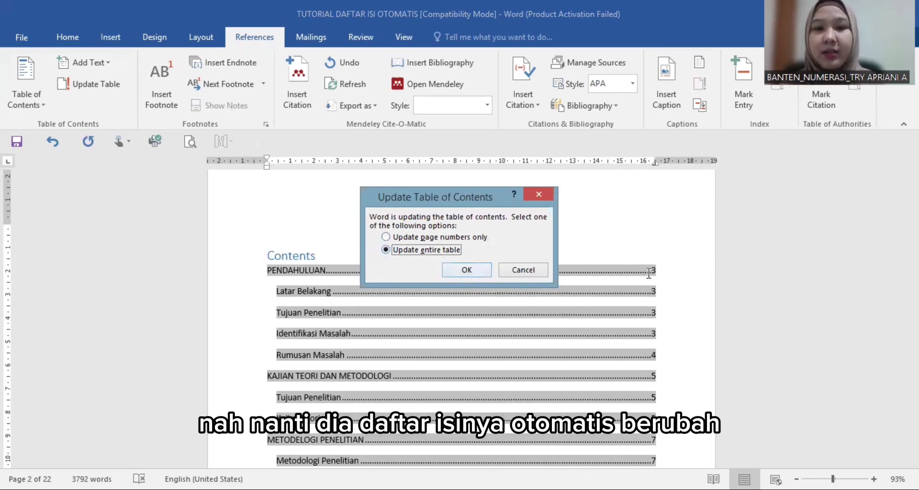
{"action": "left_click", "coordinate": [446, 271]}
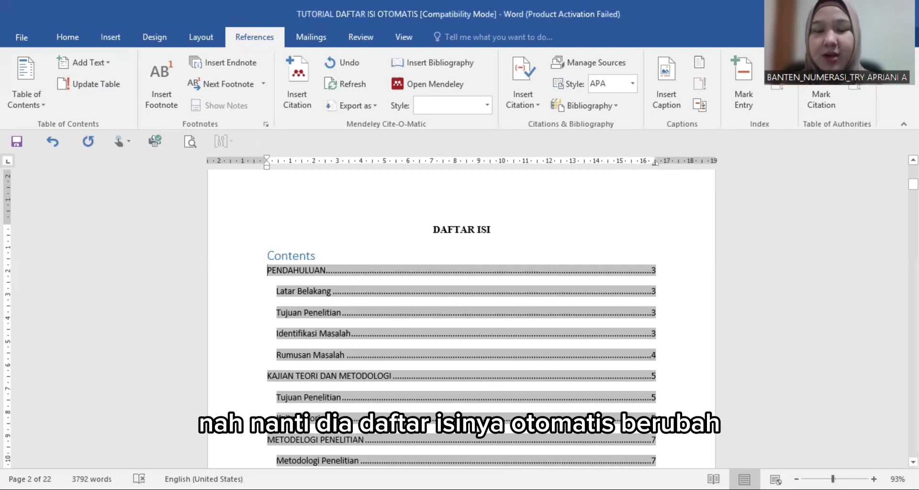
{"action": "left_click_drag", "start_coordinate": [912, 185], "coordinate": [912, 186]}
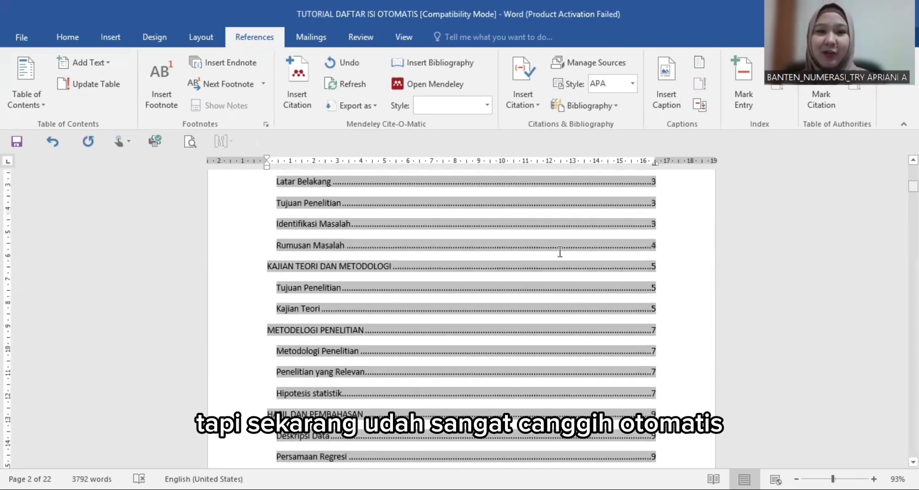
{"action": "scroll", "coordinate": [560, 252], "scroll_direction": "up", "scroll_amount": 3}
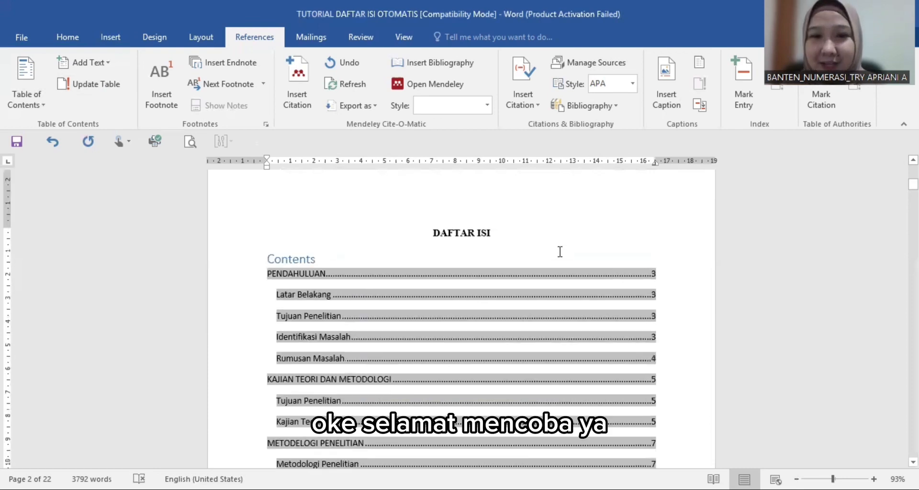
{"action": "scroll", "coordinate": [557, 260], "scroll_direction": "up", "scroll_amount": 3}
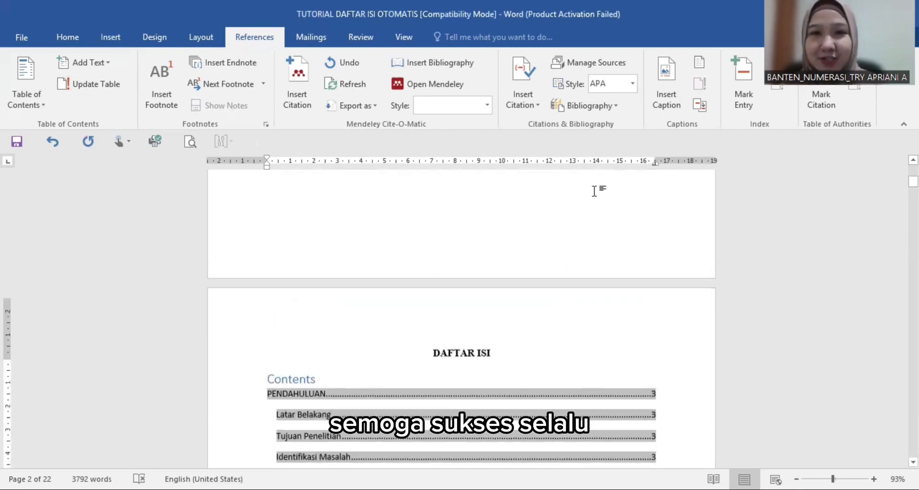
{"action": "scroll", "coordinate": [594, 191], "scroll_direction": "up", "scroll_amount": 1}
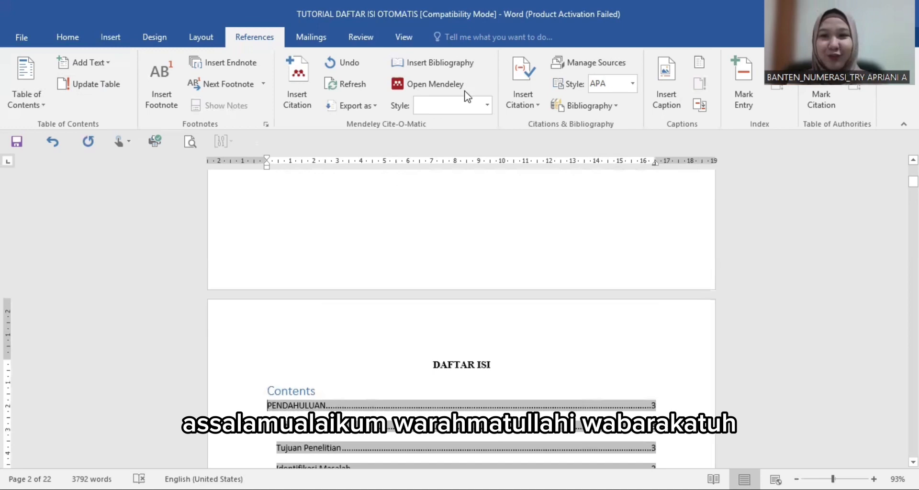